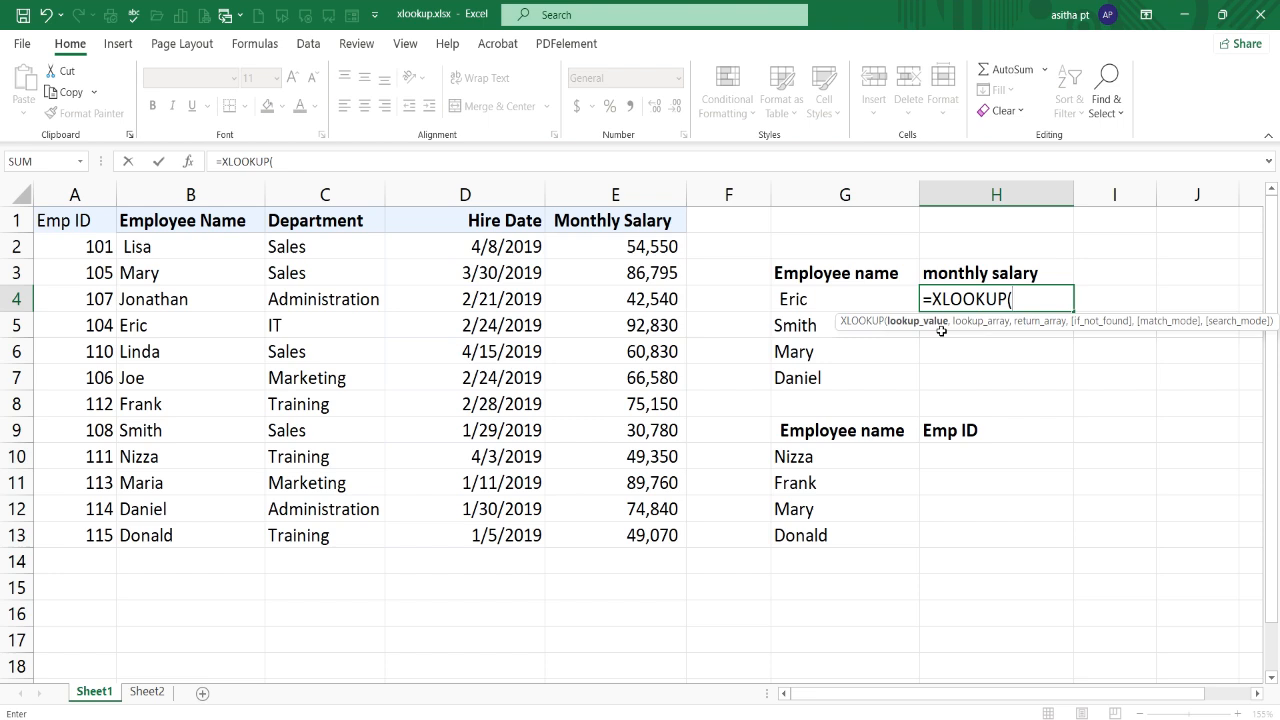
# Step: Give the XLOOKUP in H4 lookup value G4, lookup array B2:B13 and return array E2:E13
pyautogui.click(849, 295)
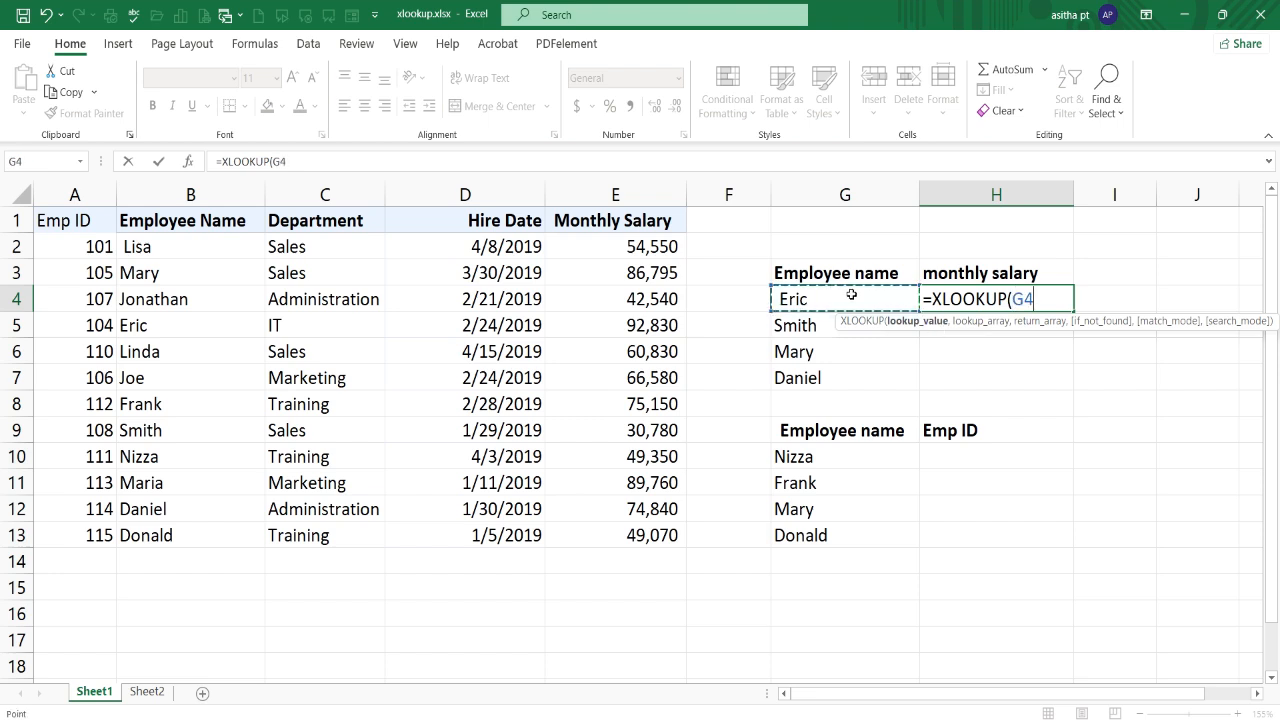
pyautogui.write(',')
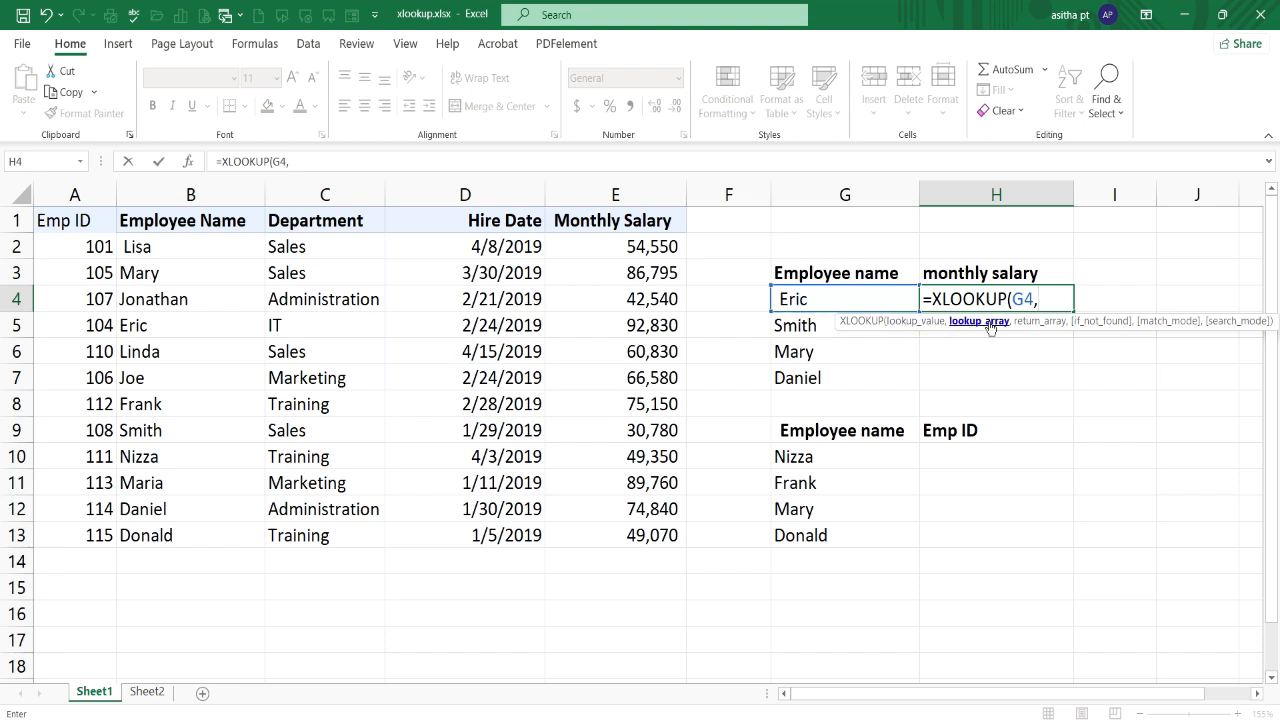
pyautogui.click(178, 244)
pyautogui.moveTo(178, 244); pyautogui.dragTo(153, 538)
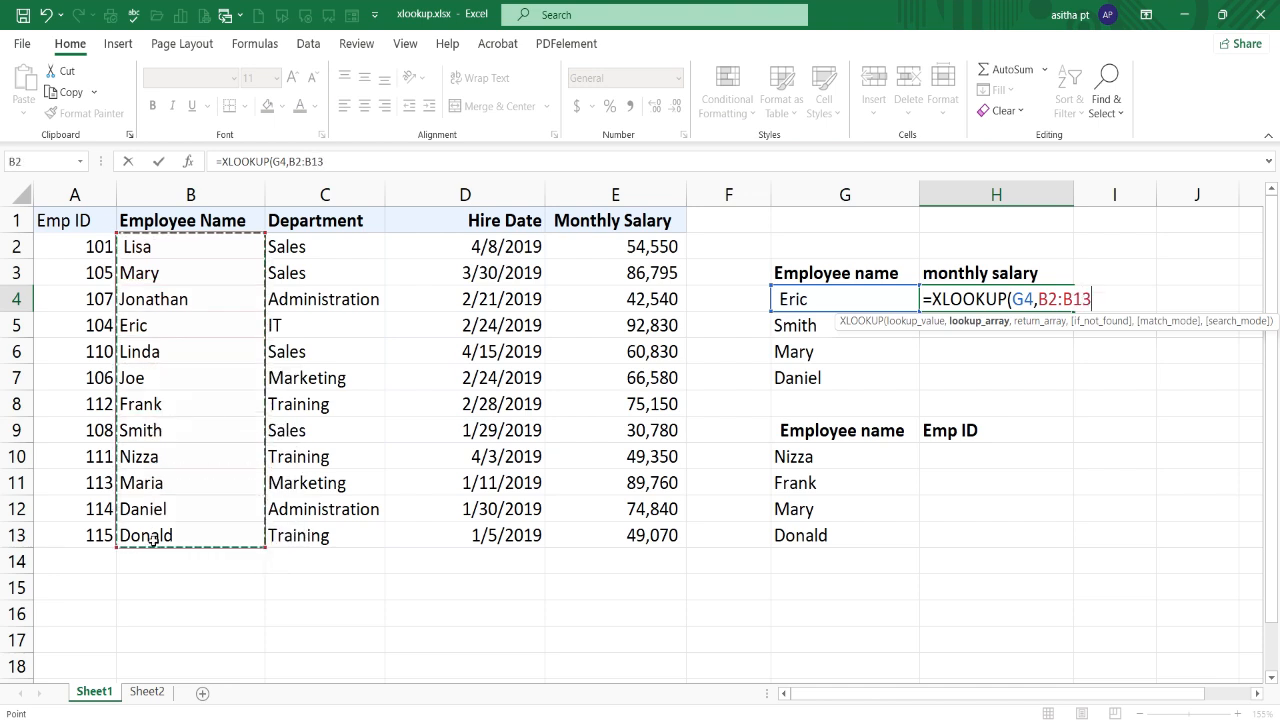
pyautogui.write(',')
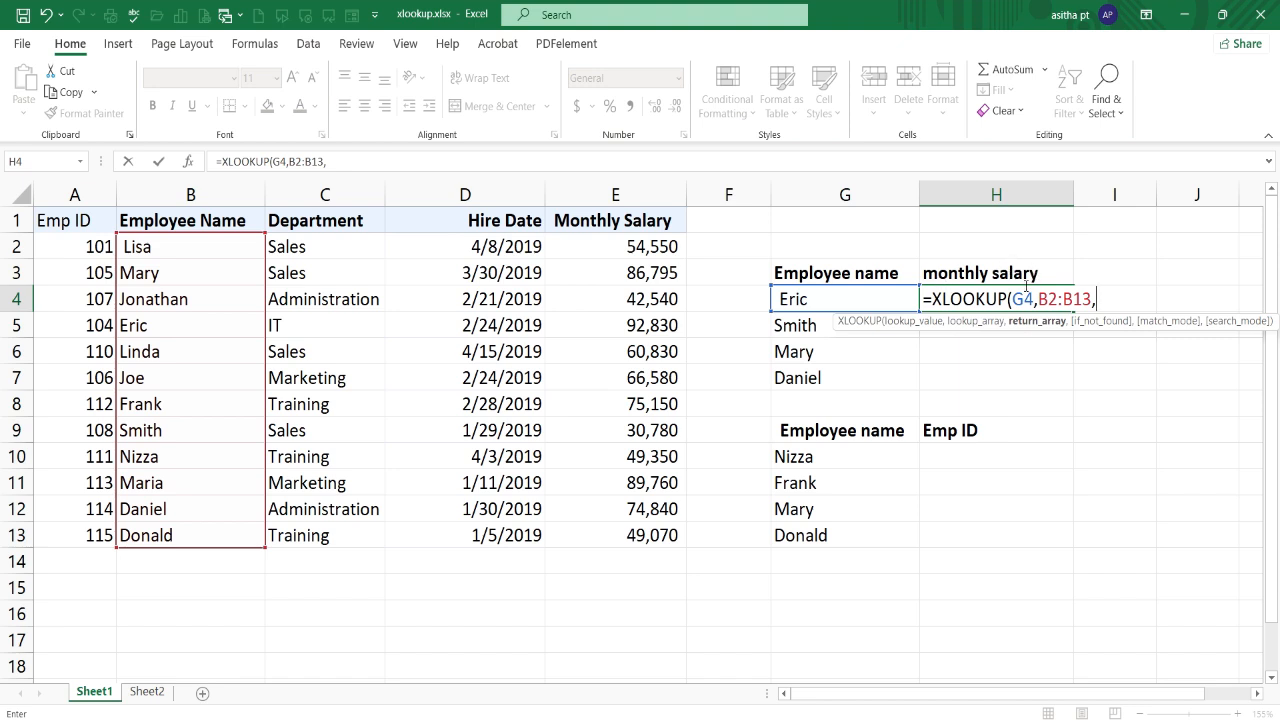
pyautogui.moveTo(608, 245); pyautogui.dragTo(593, 521)
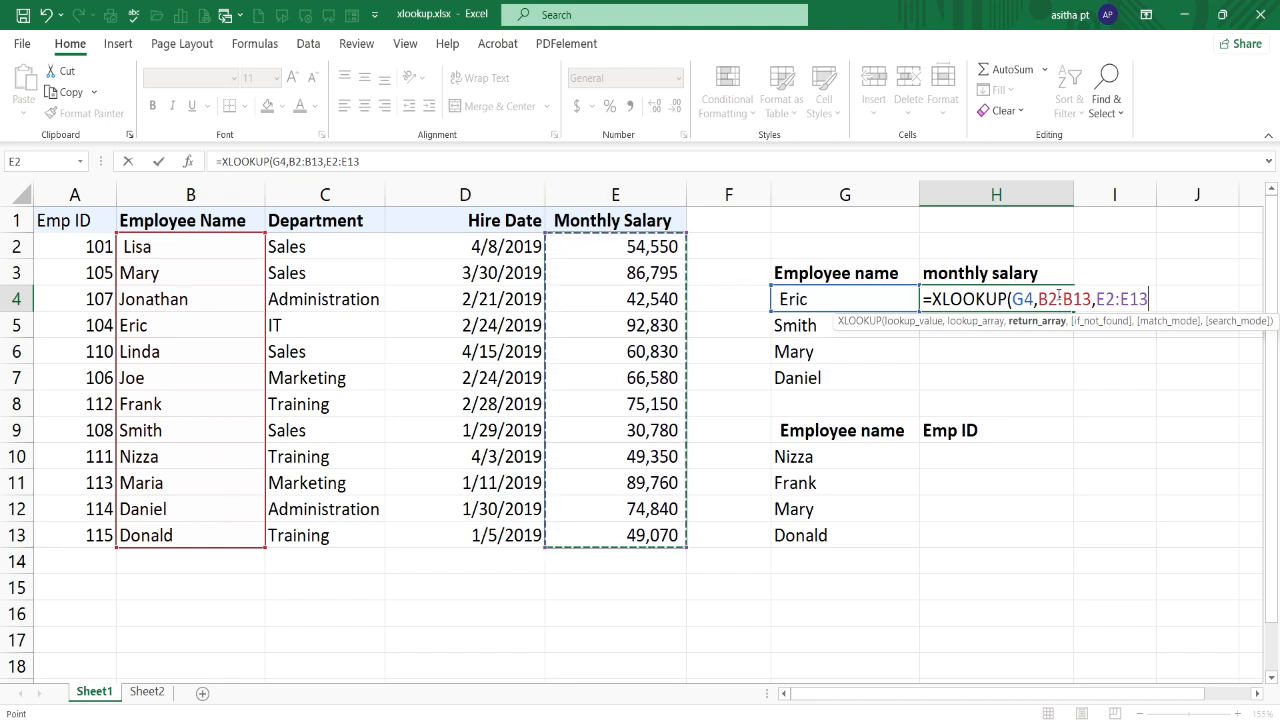
# Step: Make both ranges absolute in H4's XLOOKUP, as $B$2:$B$13 and $E$2:$E$13, and complete the formula
pyautogui.moveTo(1040, 299); pyautogui.dragTo(1091, 299)
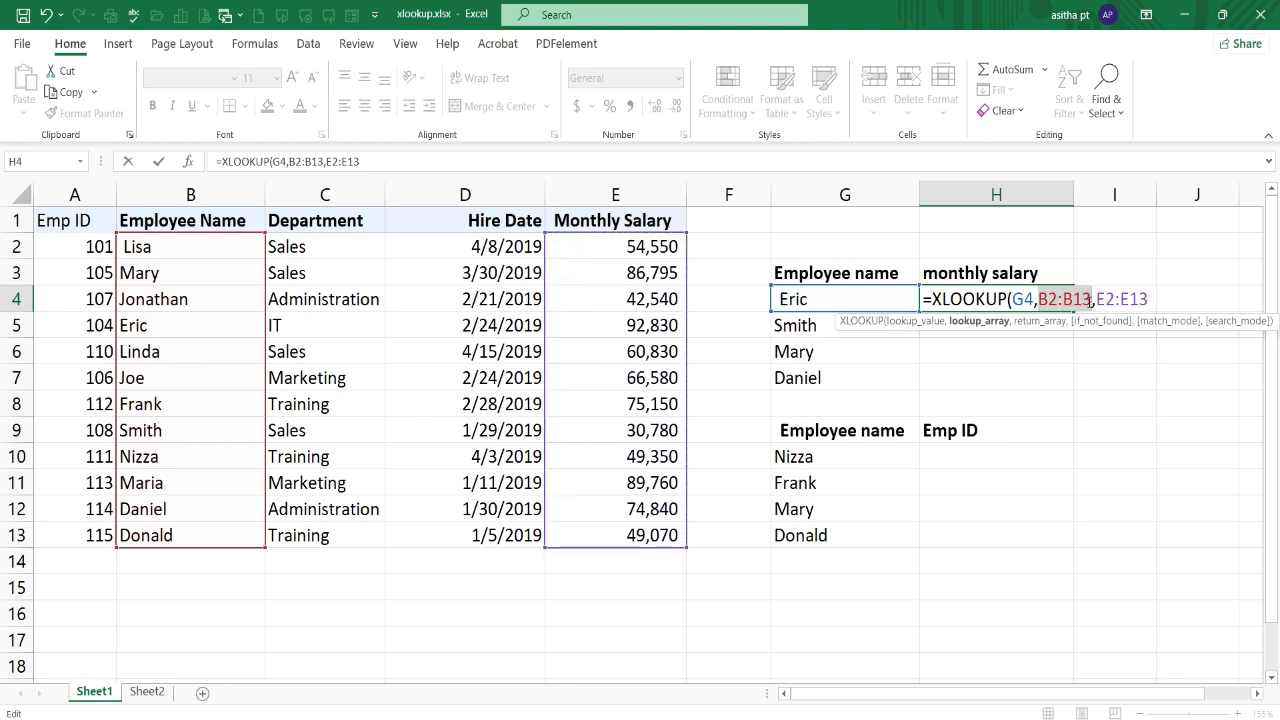
pyautogui.press('F4')
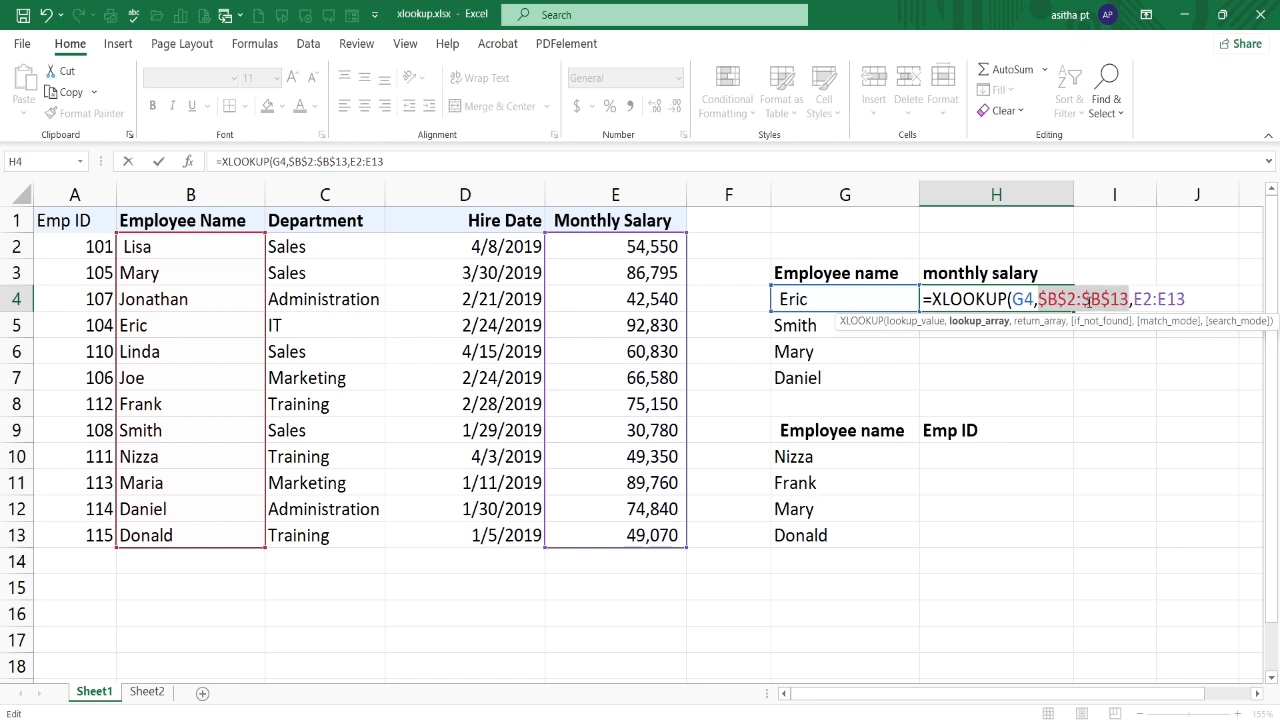
pyautogui.moveTo(1133, 299); pyautogui.dragTo(1186, 299)
pyautogui.press('F4')
pyautogui.click(1235, 301)
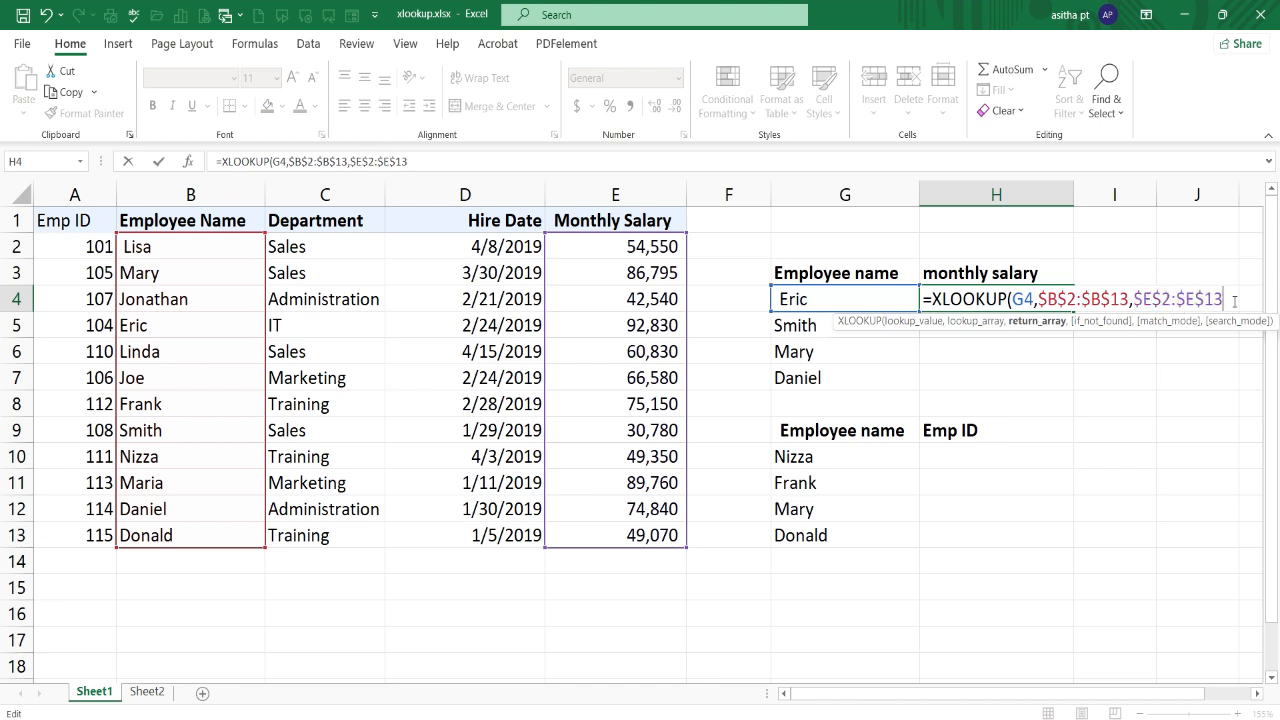
pyautogui.write(')')
pyautogui.press('Return')
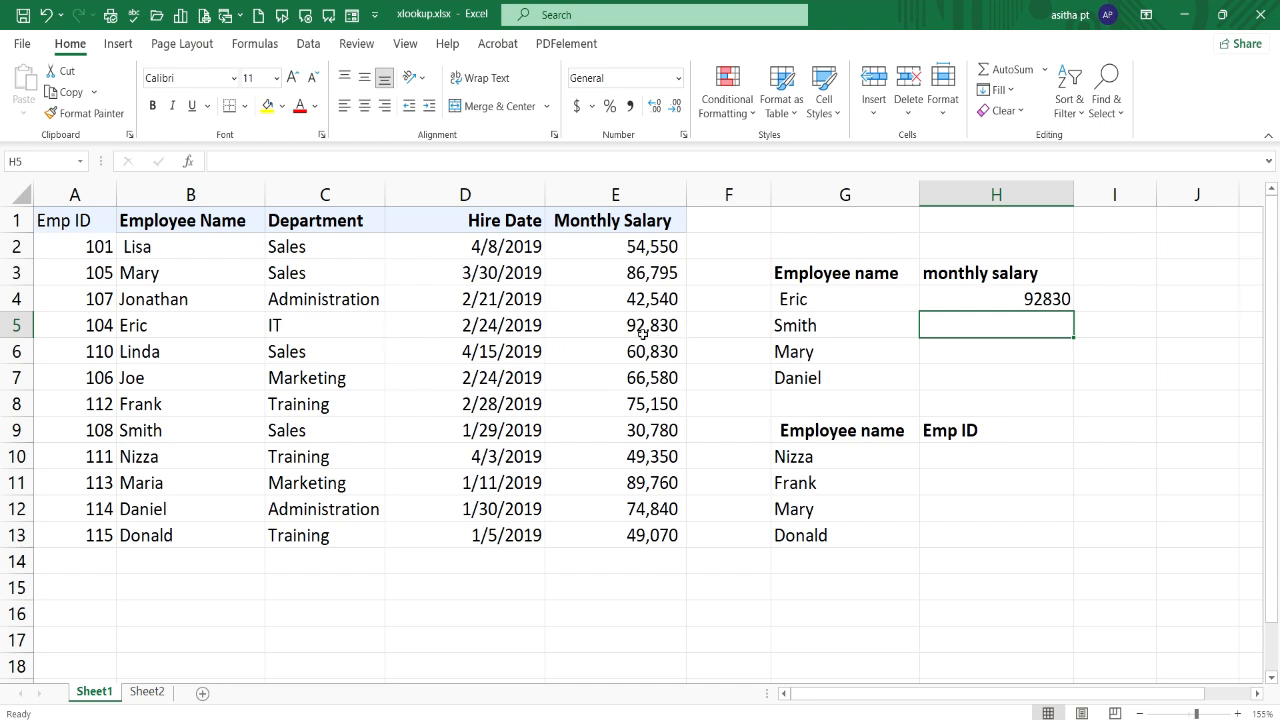
# Step: Copy the monthly salary formula from H4 down through H7
pyautogui.click(965, 308)
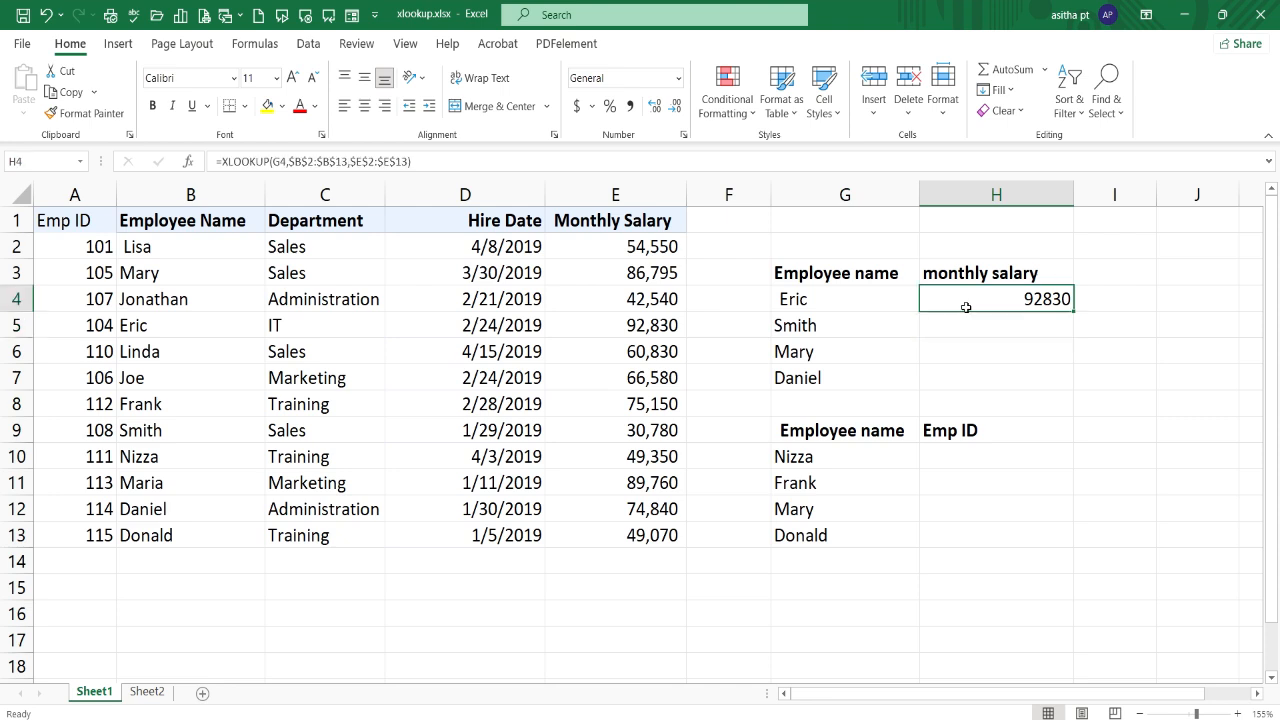
pyautogui.doubleClick(1072, 309)
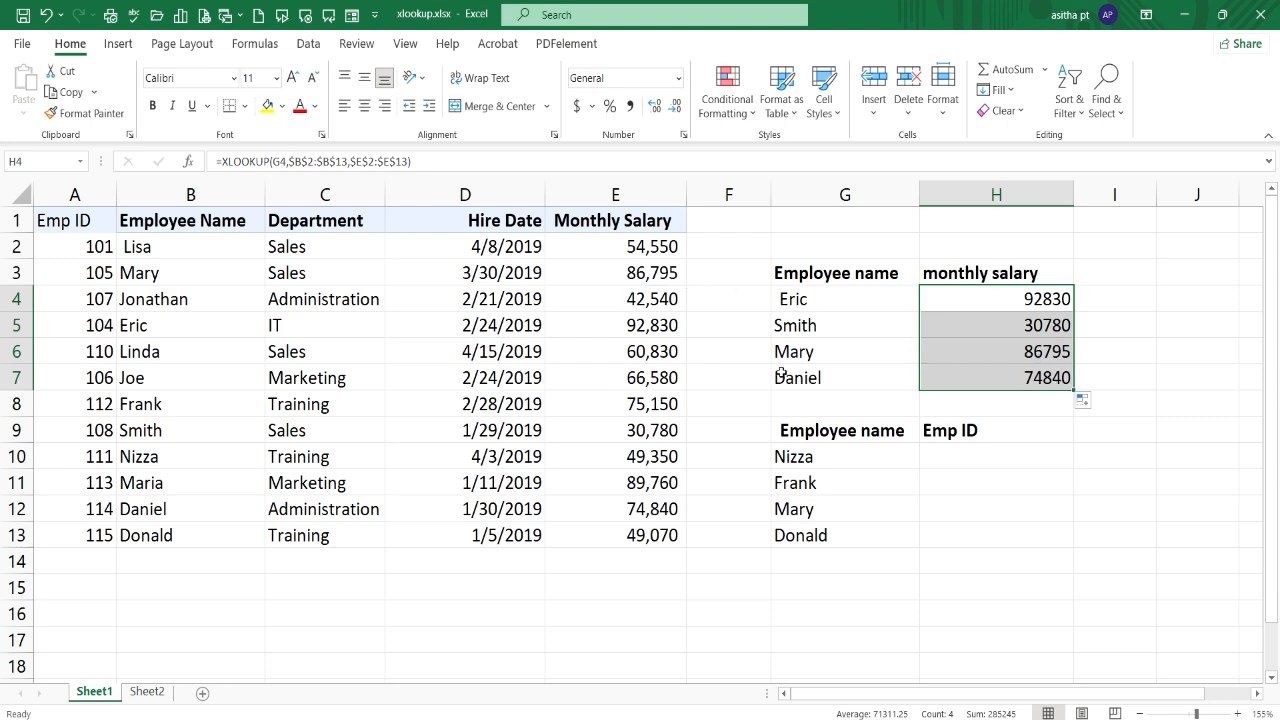
pyautogui.click(1048, 537)
pyautogui.click(1172, 492)
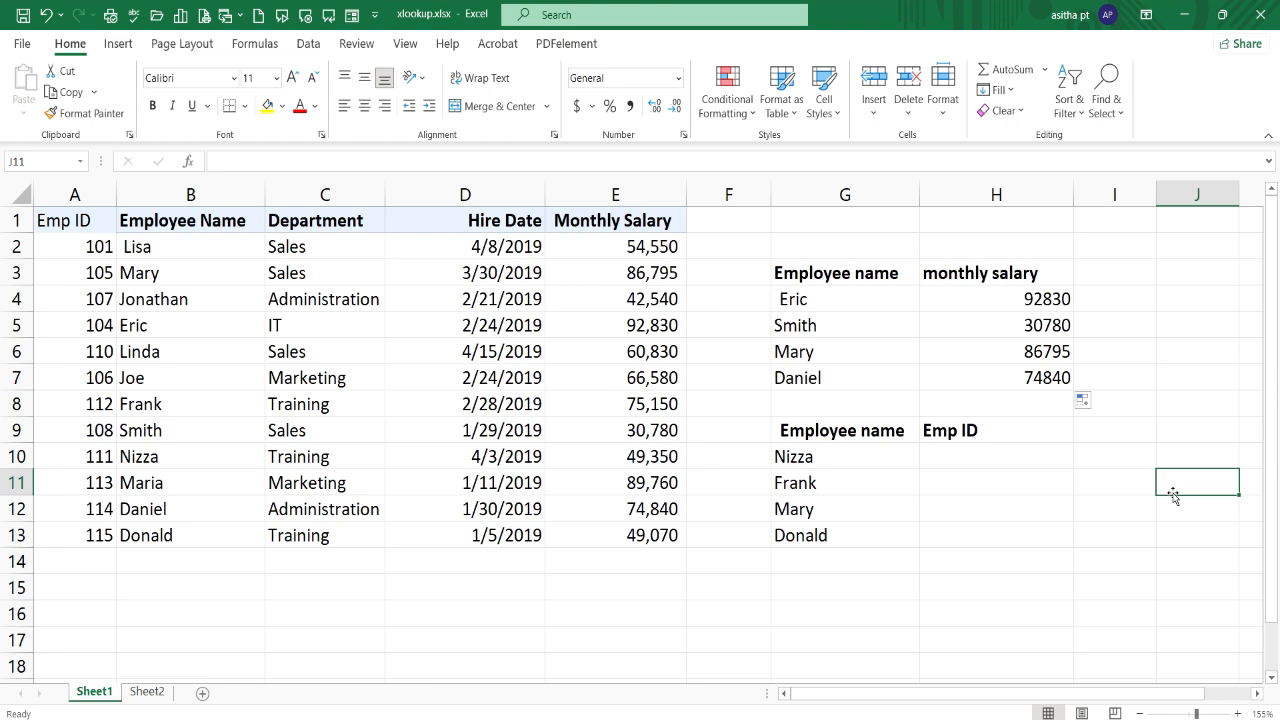
# Step: Shade the monthly salary lookup table G3:H7 orange and the Emp ID lookup table G9:H13 light blue
pyautogui.moveTo(800, 273); pyautogui.dragTo(1000, 378)
pyautogui.click(283, 106)
pyautogui.click(345, 205)
pyautogui.moveTo(800, 430); pyautogui.dragTo(977, 523)
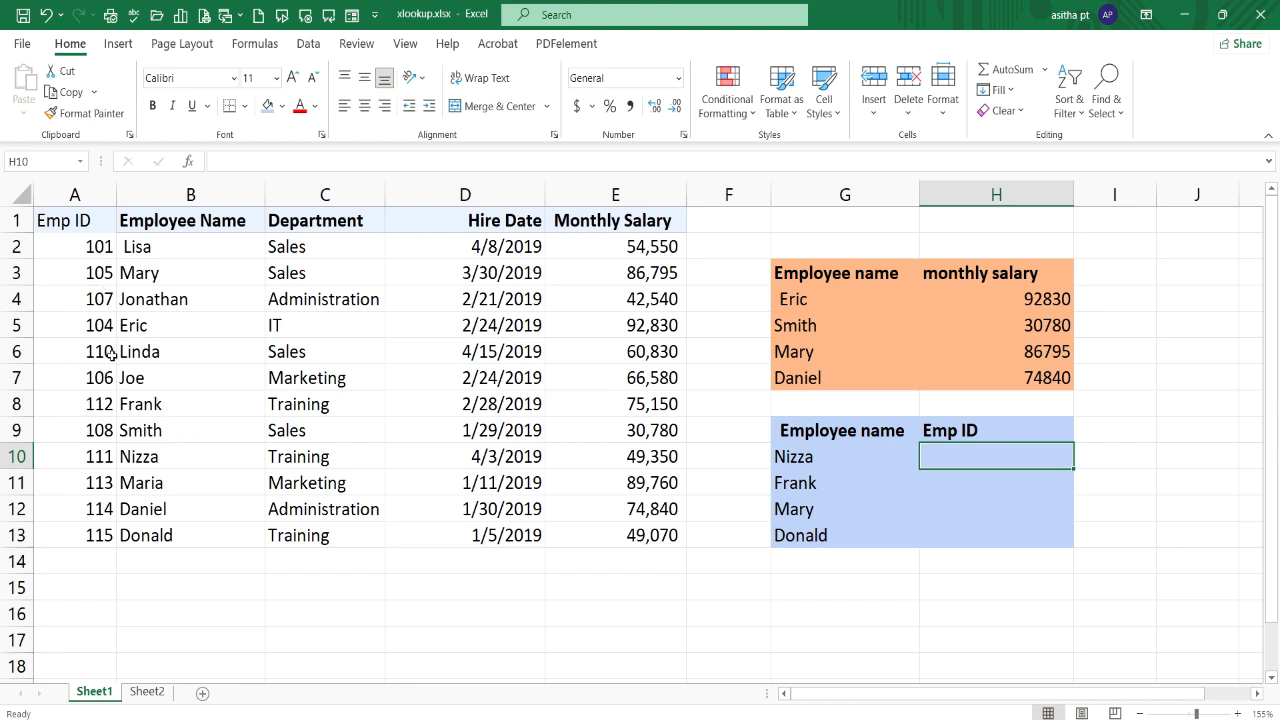
# Step: Enter =XLOOKUP(G10,B2:B13,A2:A13) in H10 to return the employee's ID
pyautogui.doubleClick(951, 455)
pyautogui.write('=')
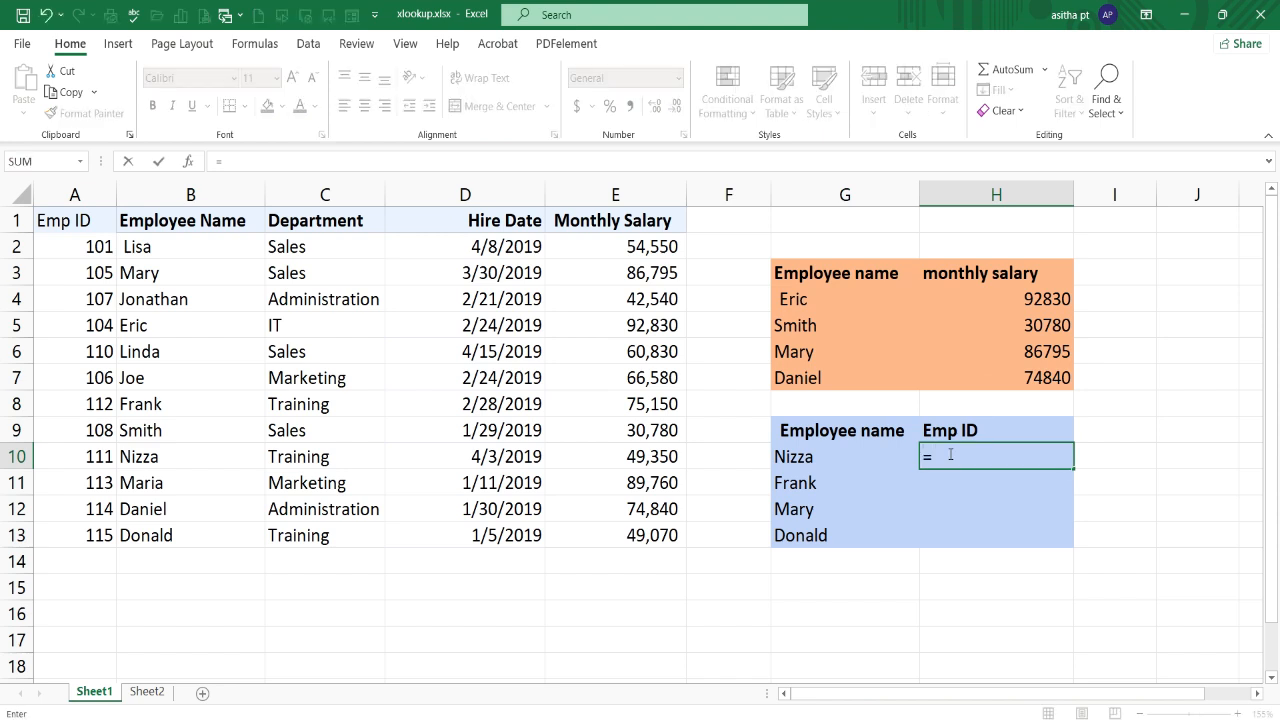
pyautogui.write('xloo')
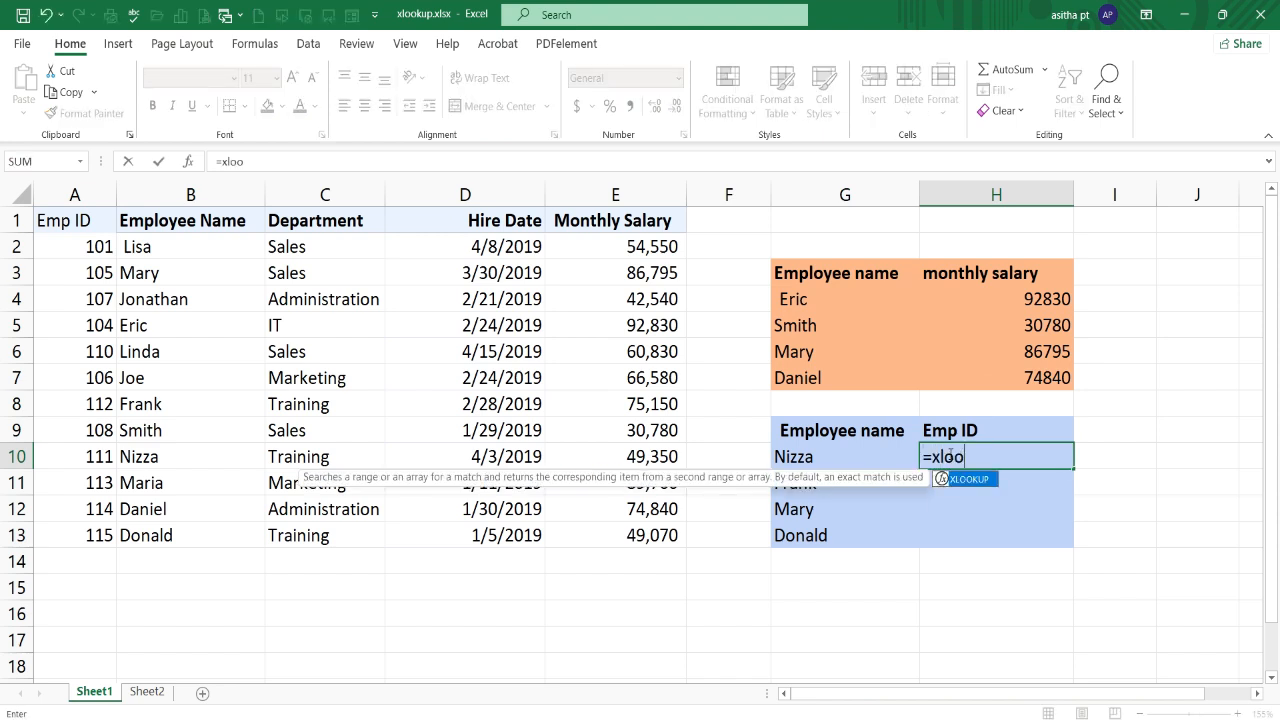
pyautogui.press('Tab')
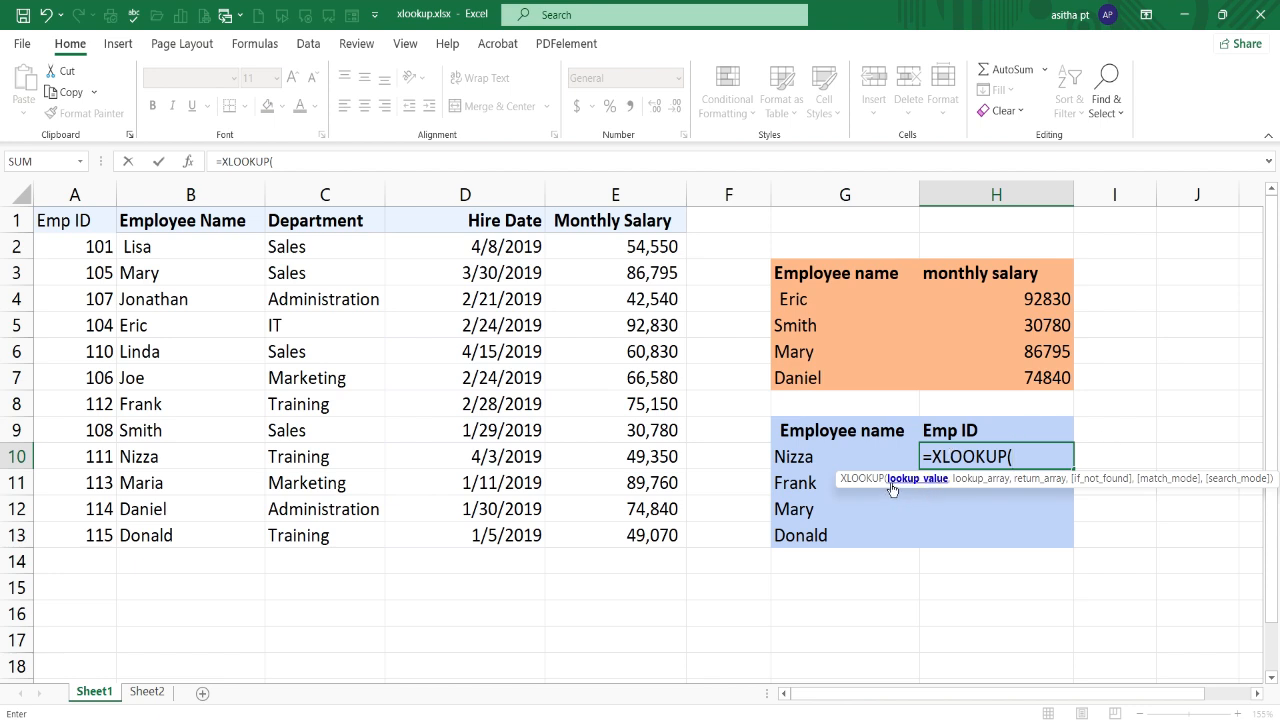
pyautogui.click(821, 457)
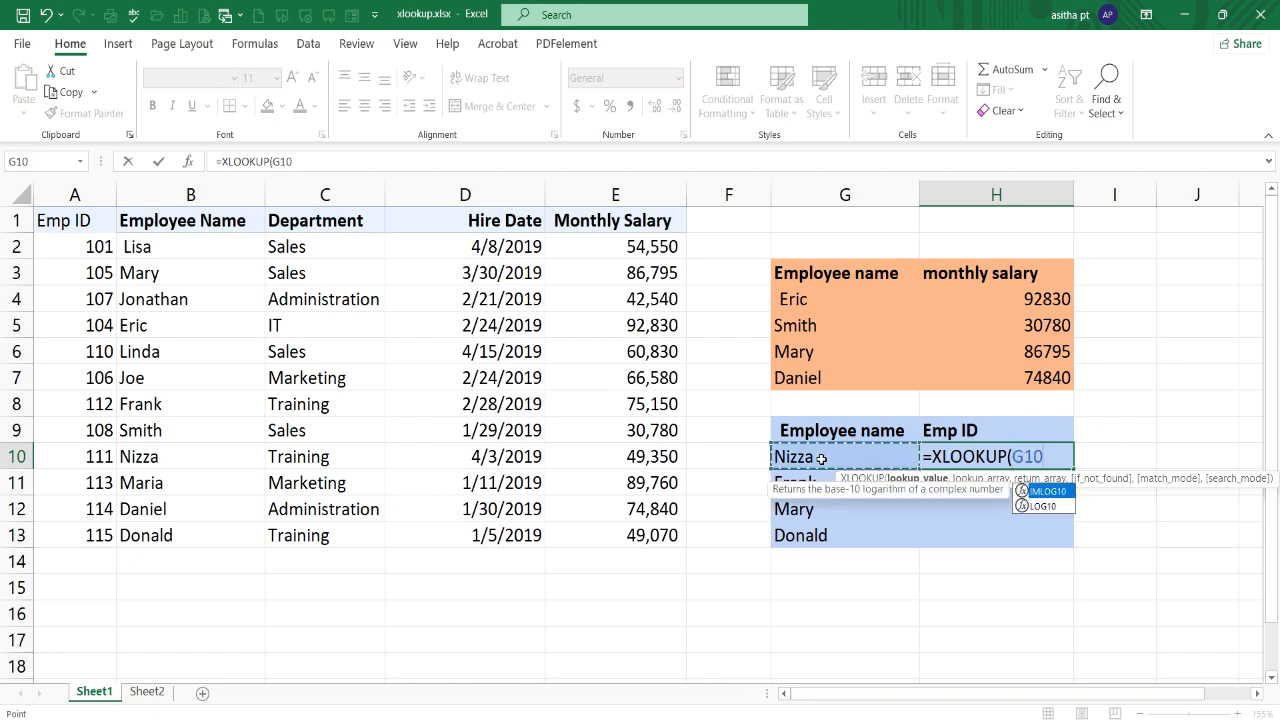
pyautogui.write(',')
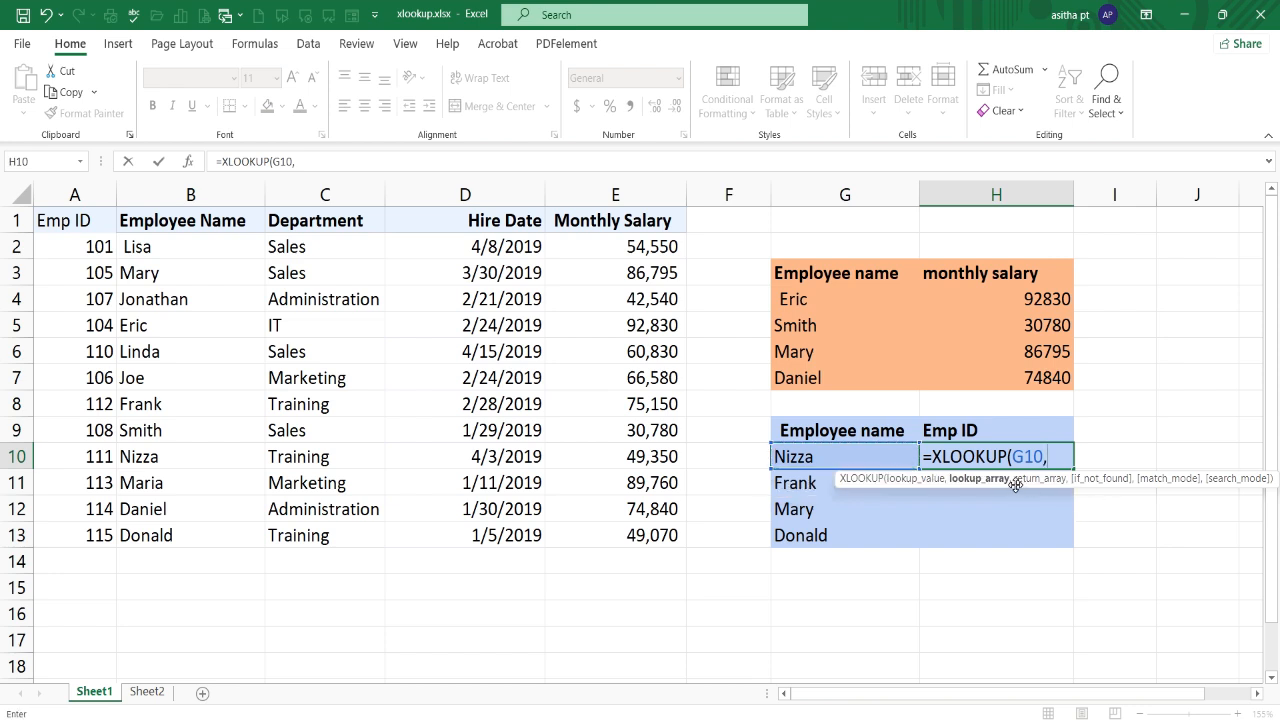
pyautogui.moveTo(218, 246); pyautogui.dragTo(207, 528)
pyautogui.write(',')
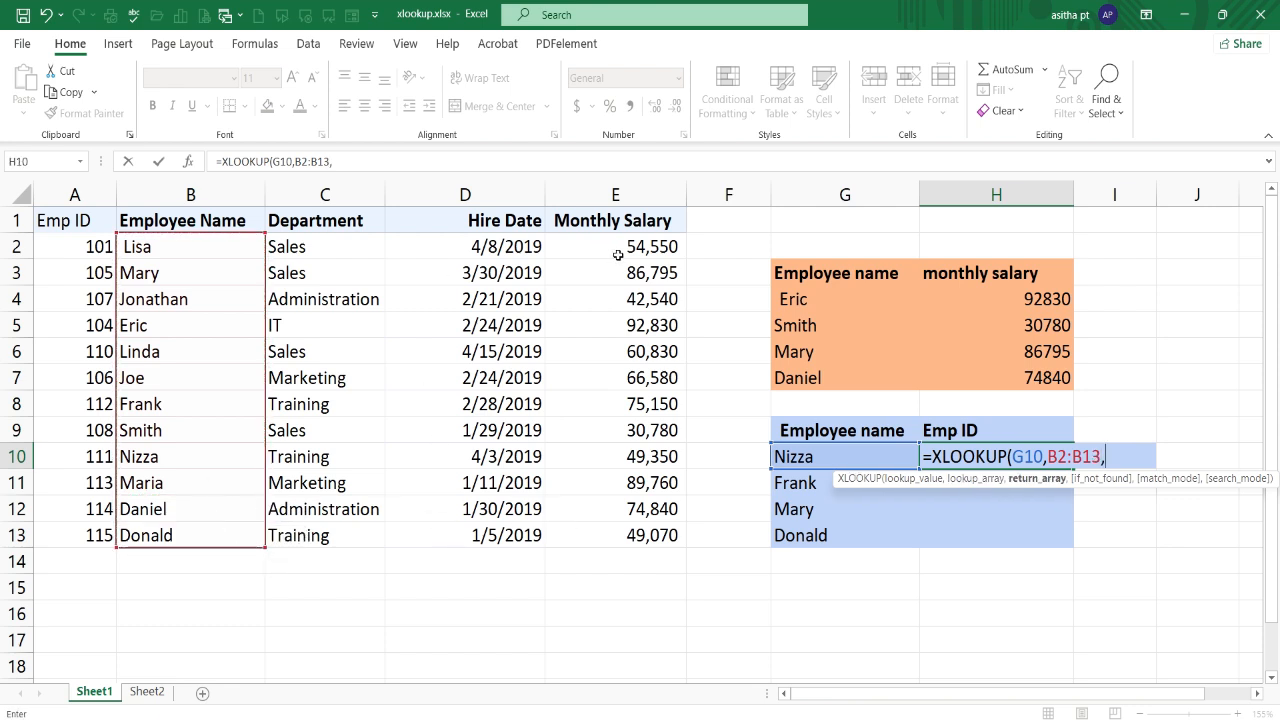
pyautogui.moveTo(74, 246); pyautogui.dragTo(69, 527)
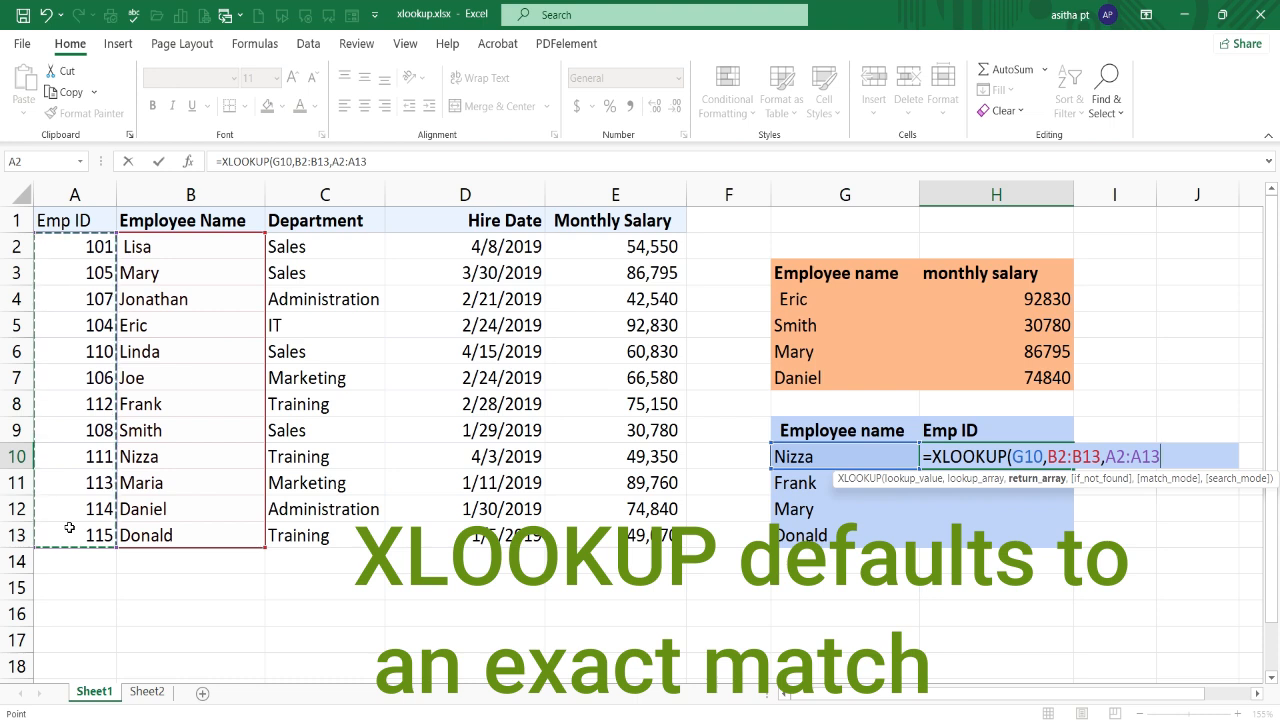
pyautogui.write(')')
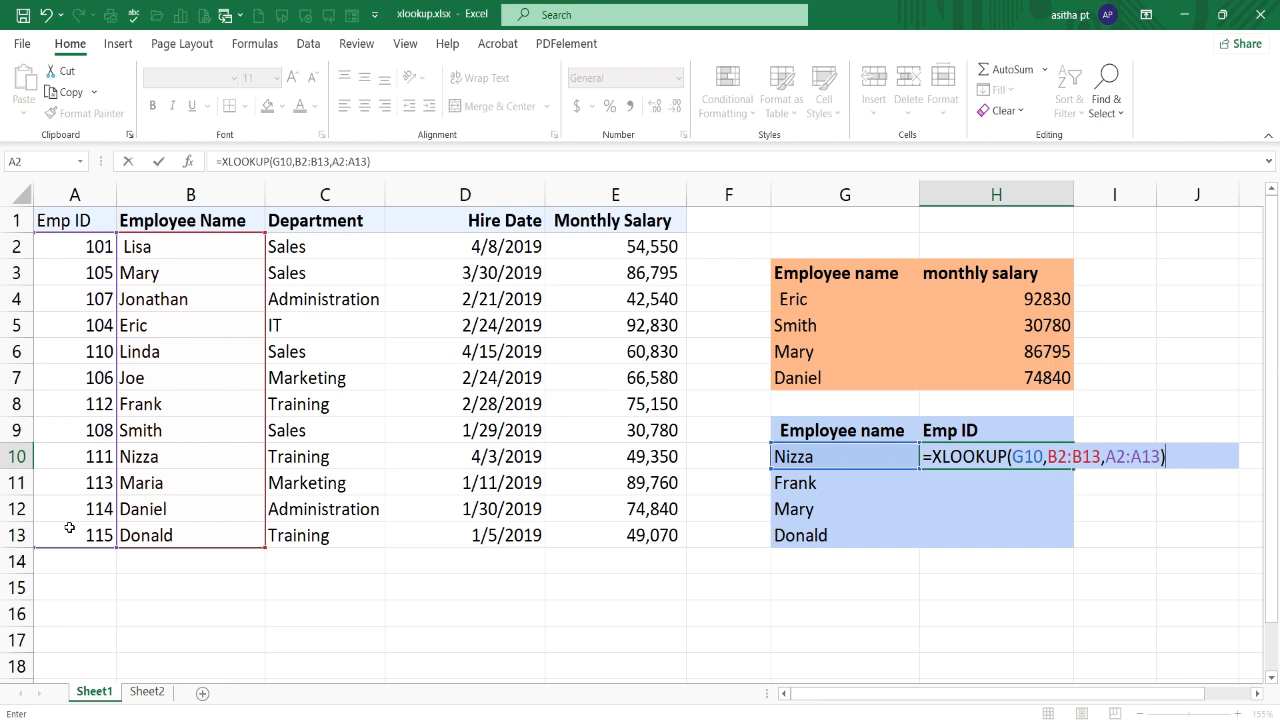
pyautogui.press('Return')
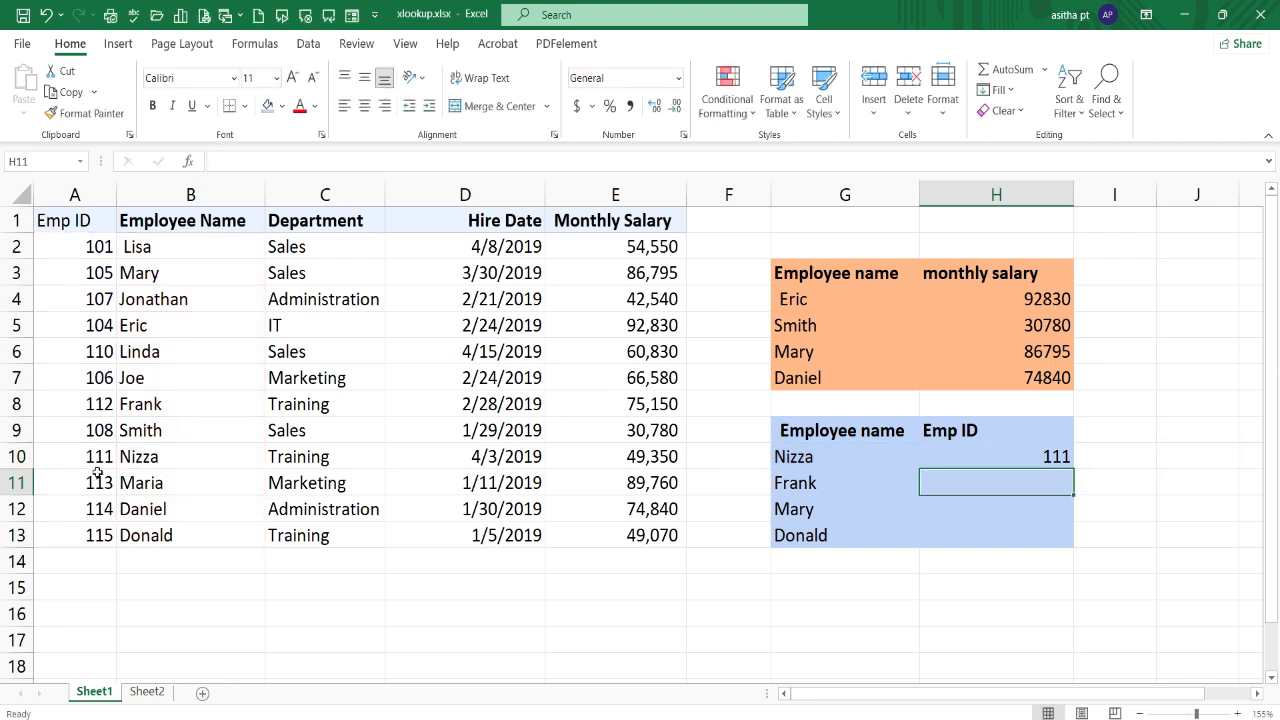
# Step: Change the ranges in H10's formula to the absolute references $B$2:$B$13 and $A$2:$A$13
pyautogui.doubleClick(1084, 456)
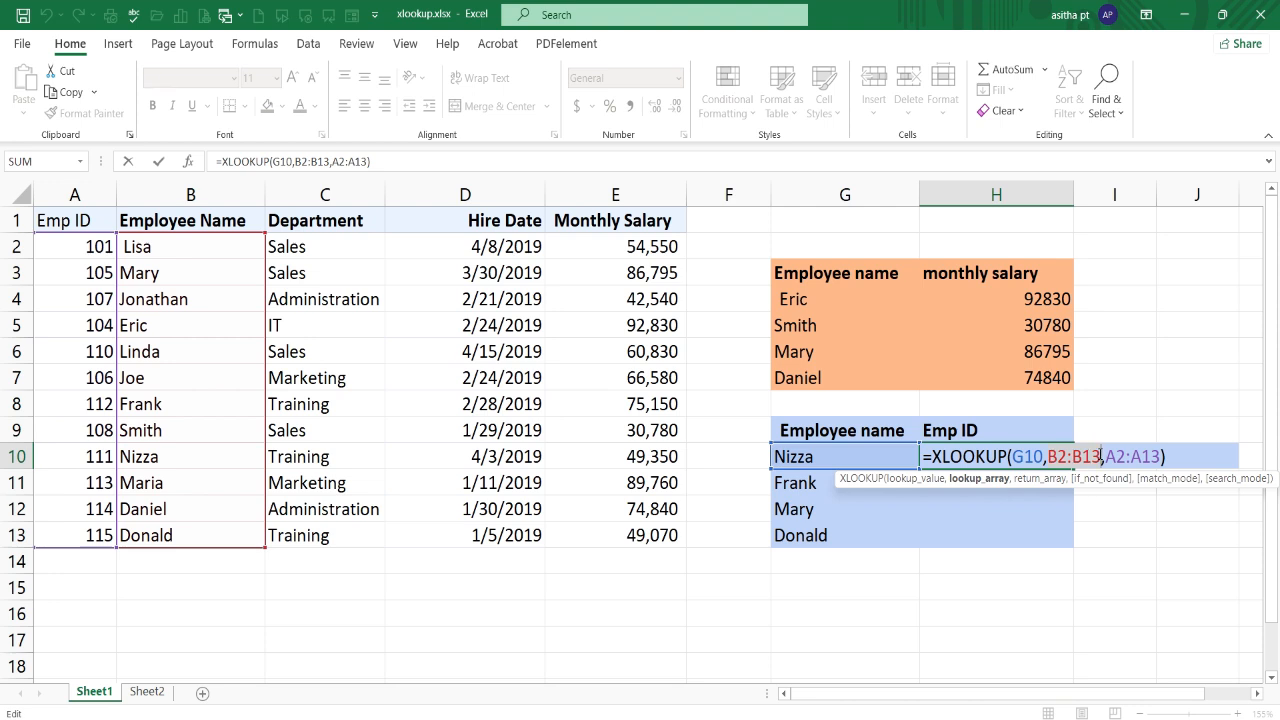
pyautogui.press('F4')
pyautogui.moveTo(1142, 456); pyautogui.dragTo(1200, 456)
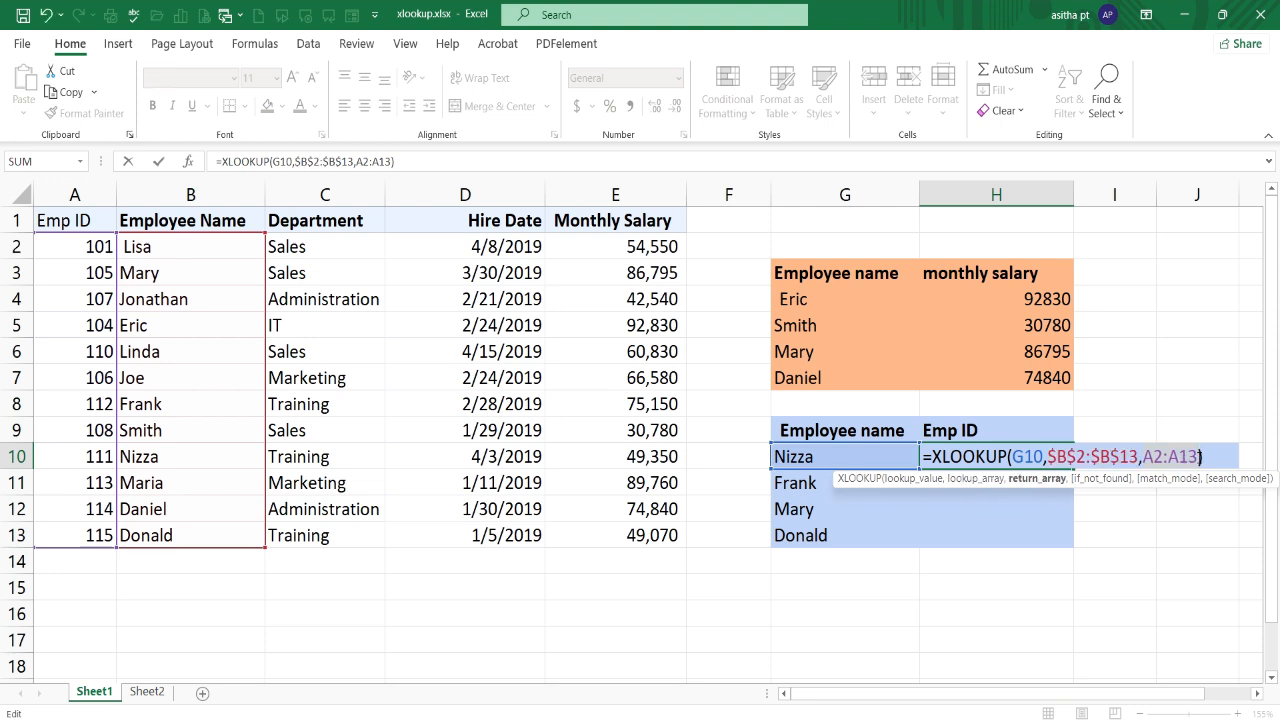
pyautogui.press('F4')
pyautogui.hotkey('ctrl', 'Return')
# Step: Copy the Emp ID formula from H10 down through H13
pyautogui.moveTo(1072, 468); pyautogui.dragTo(1080, 548)
pyautogui.click(1140, 497)
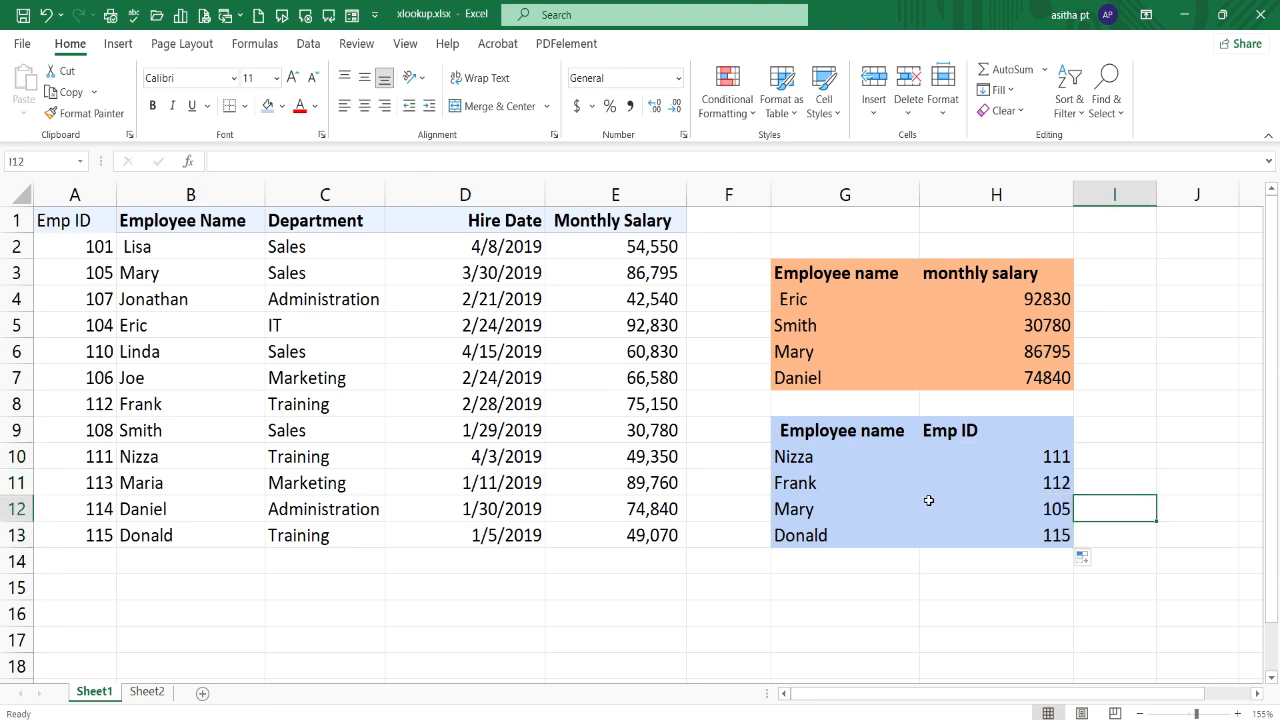
pyautogui.click(1137, 632)
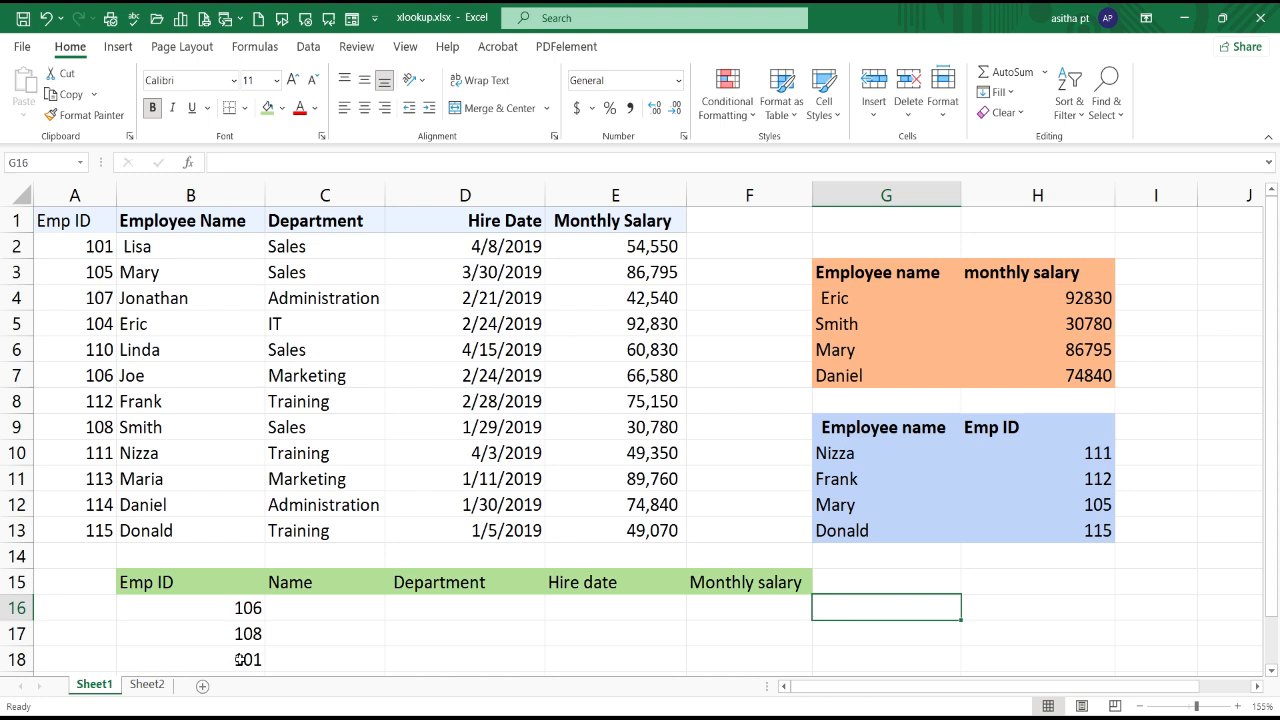
# Step: Write =XLOOKUP(B16,A2:A13,B2:E13) in C16 to return name, department, hire date and monthly salary together
pyautogui.doubleClick(297, 612)
pyautogui.write('=')
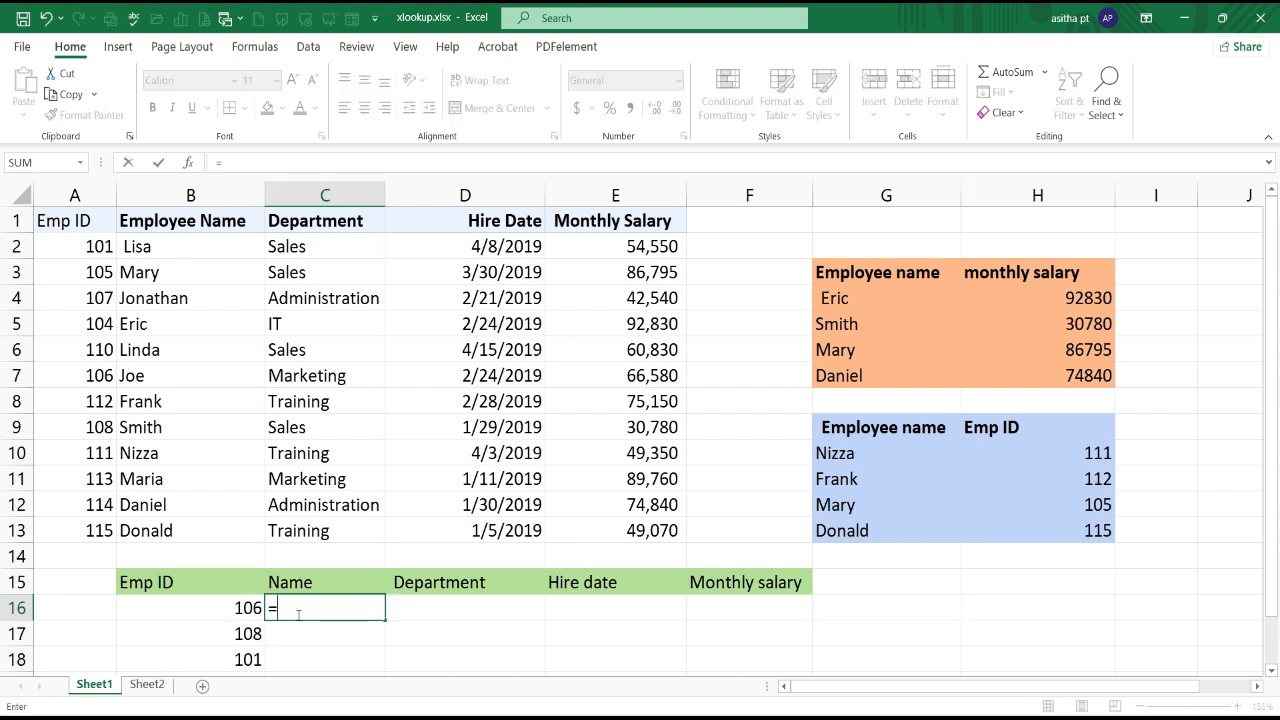
pyautogui.write('xlo')
pyautogui.press('Tab')
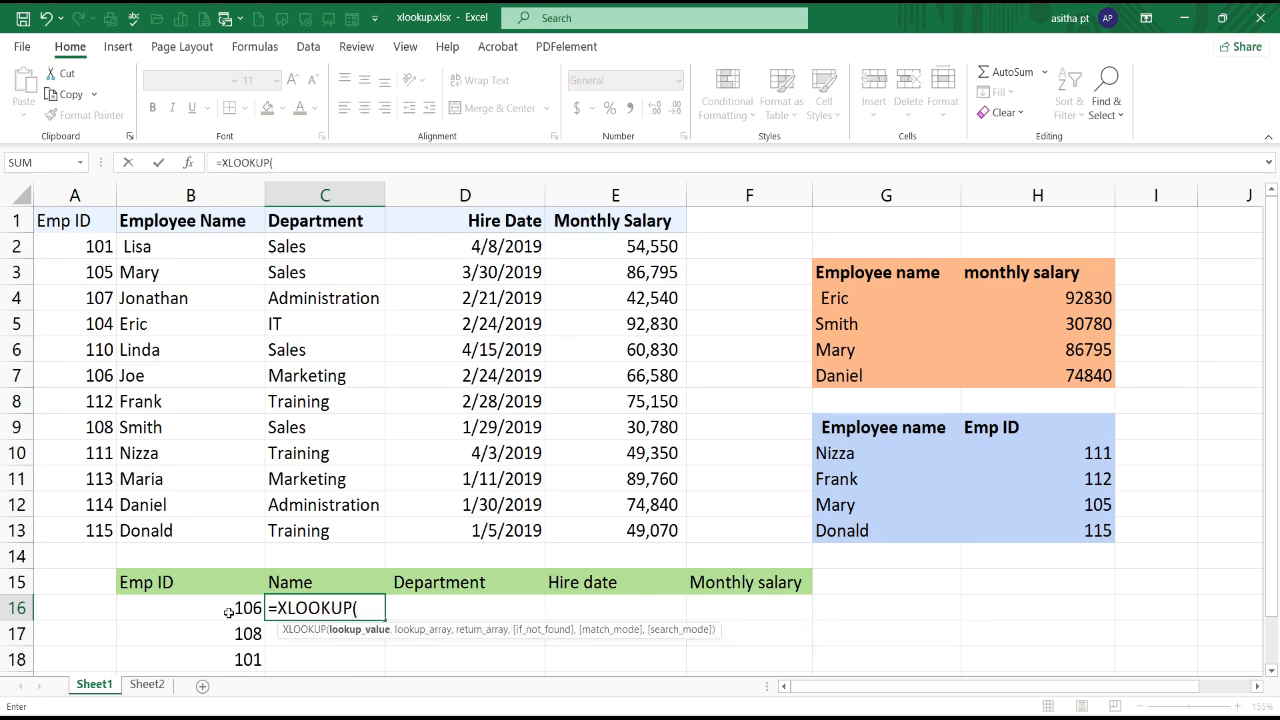
pyautogui.click(228, 612)
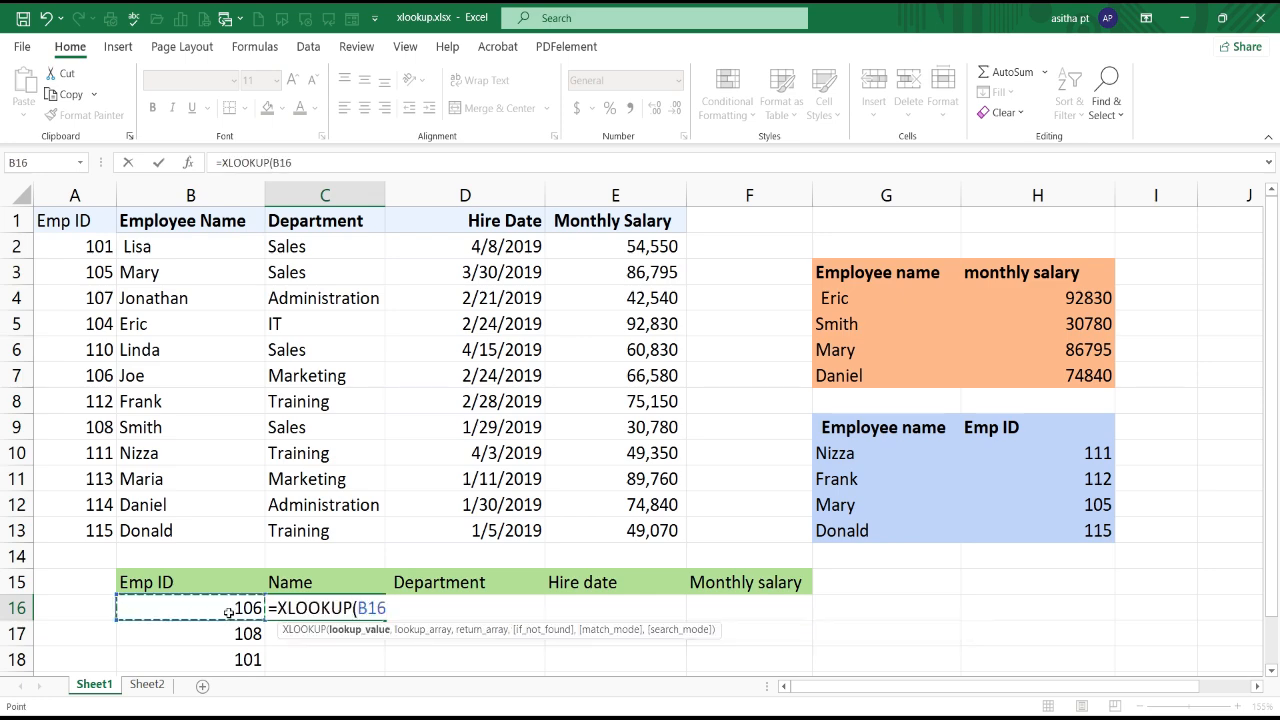
pyautogui.write(',')
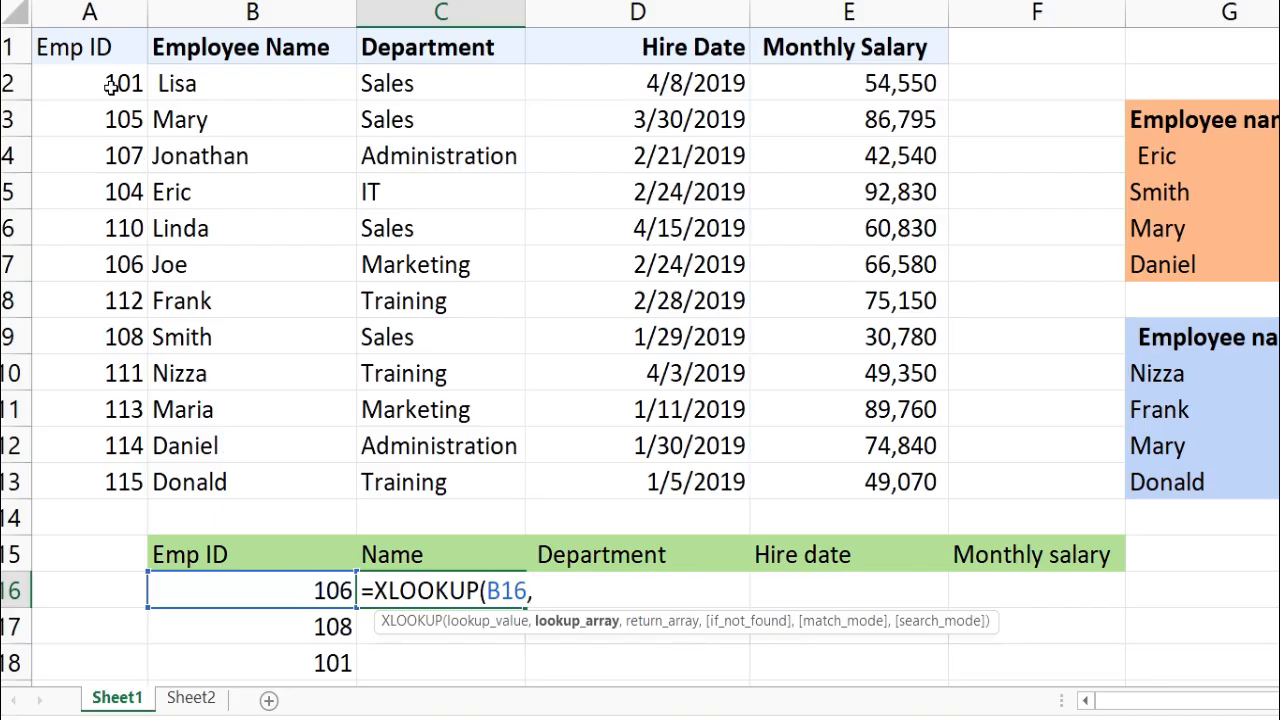
pyautogui.moveTo(112, 87); pyautogui.dragTo(105, 474)
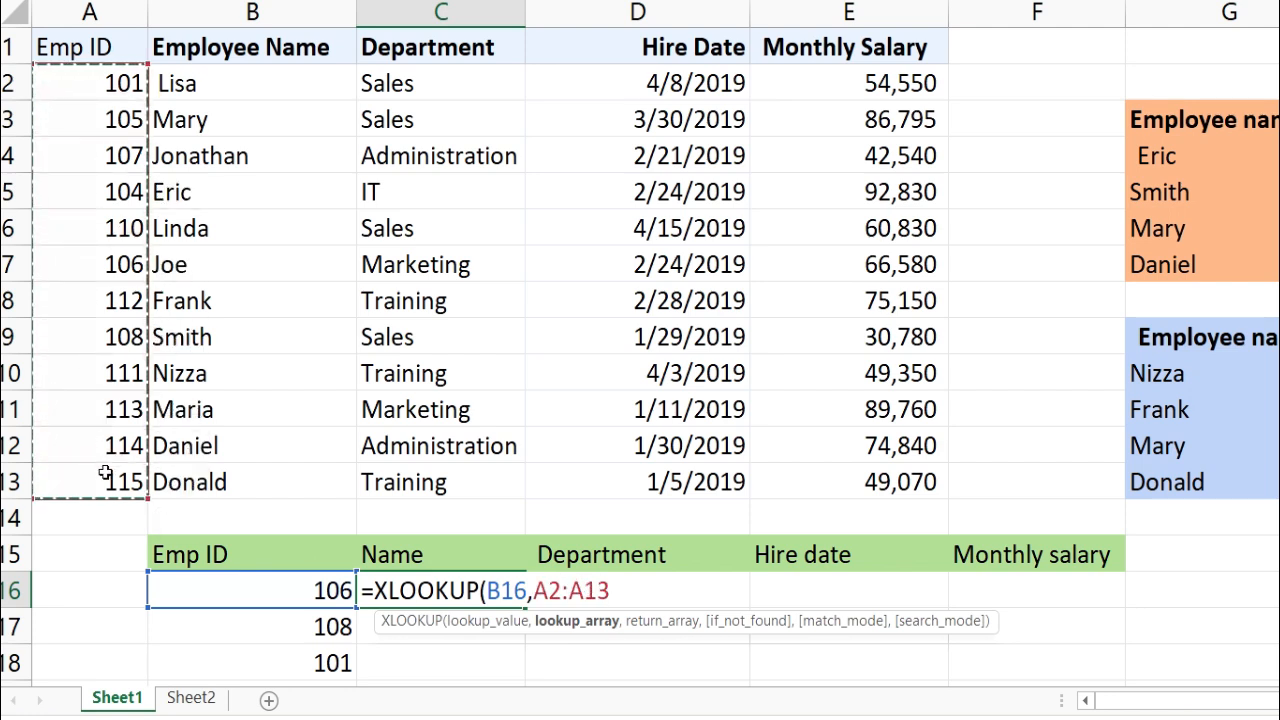
pyautogui.write(',')
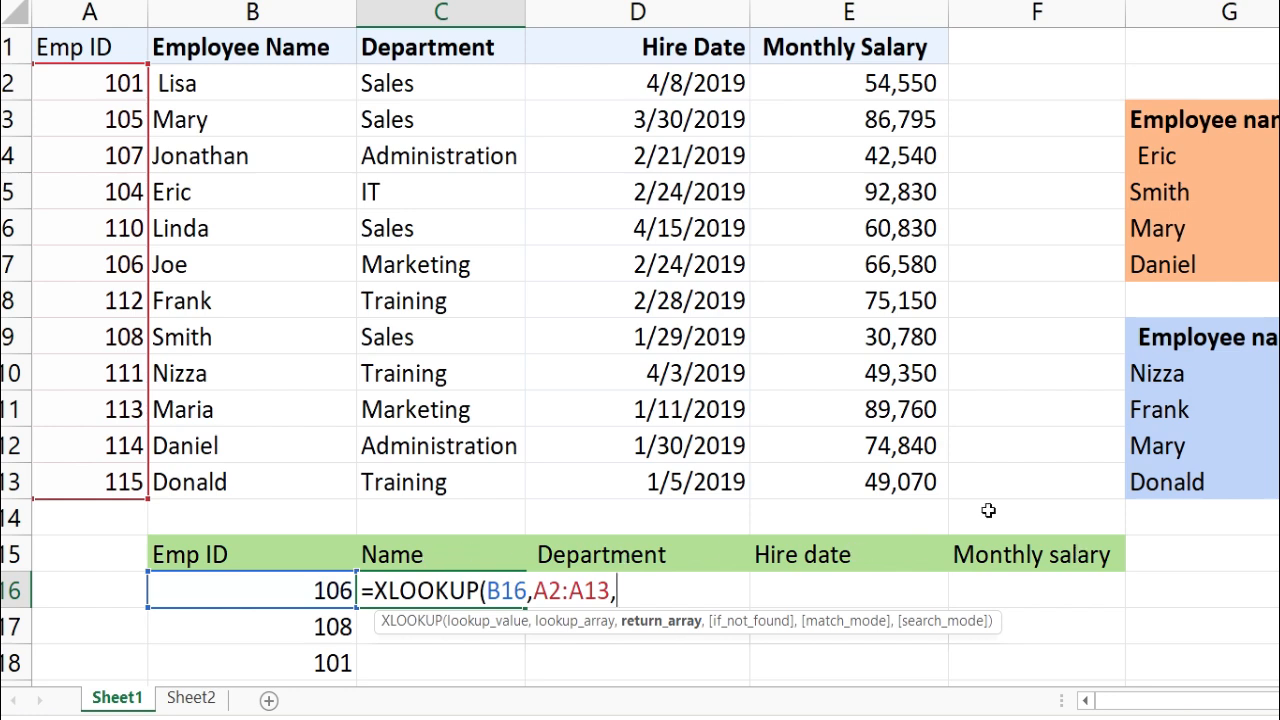
pyautogui.moveTo(193, 84); pyautogui.dragTo(831, 481)
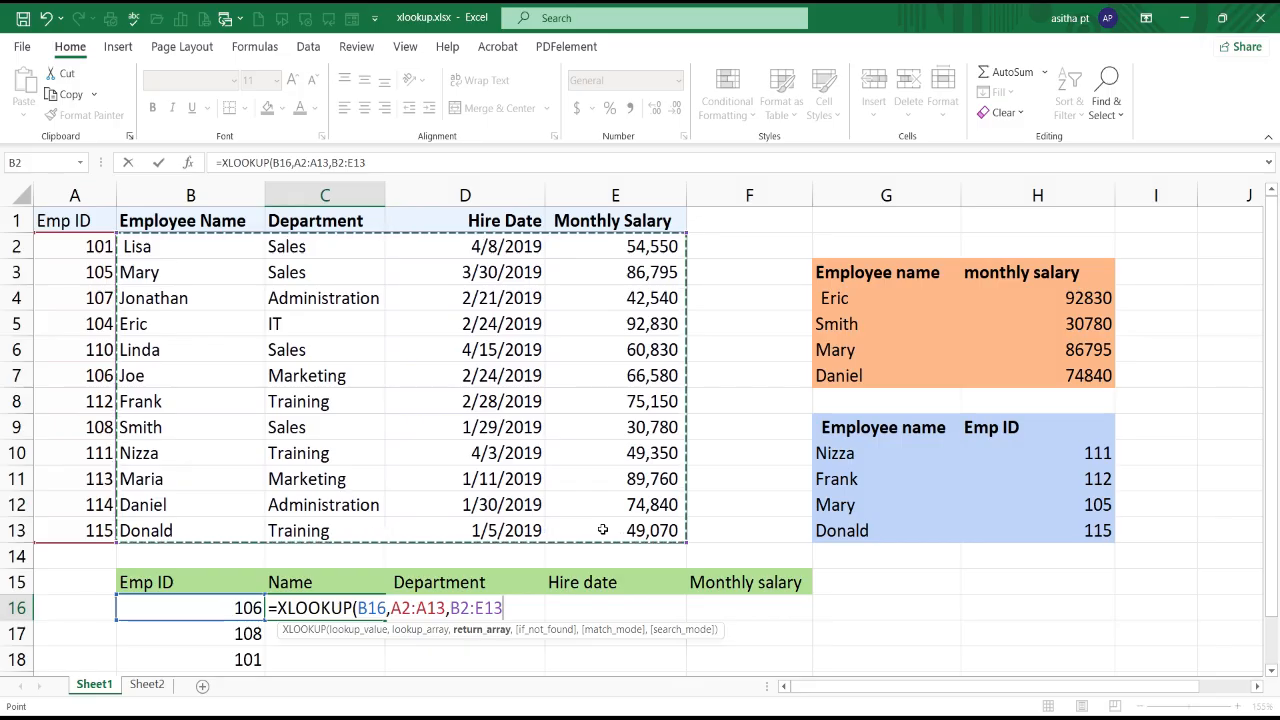
pyautogui.write(')')
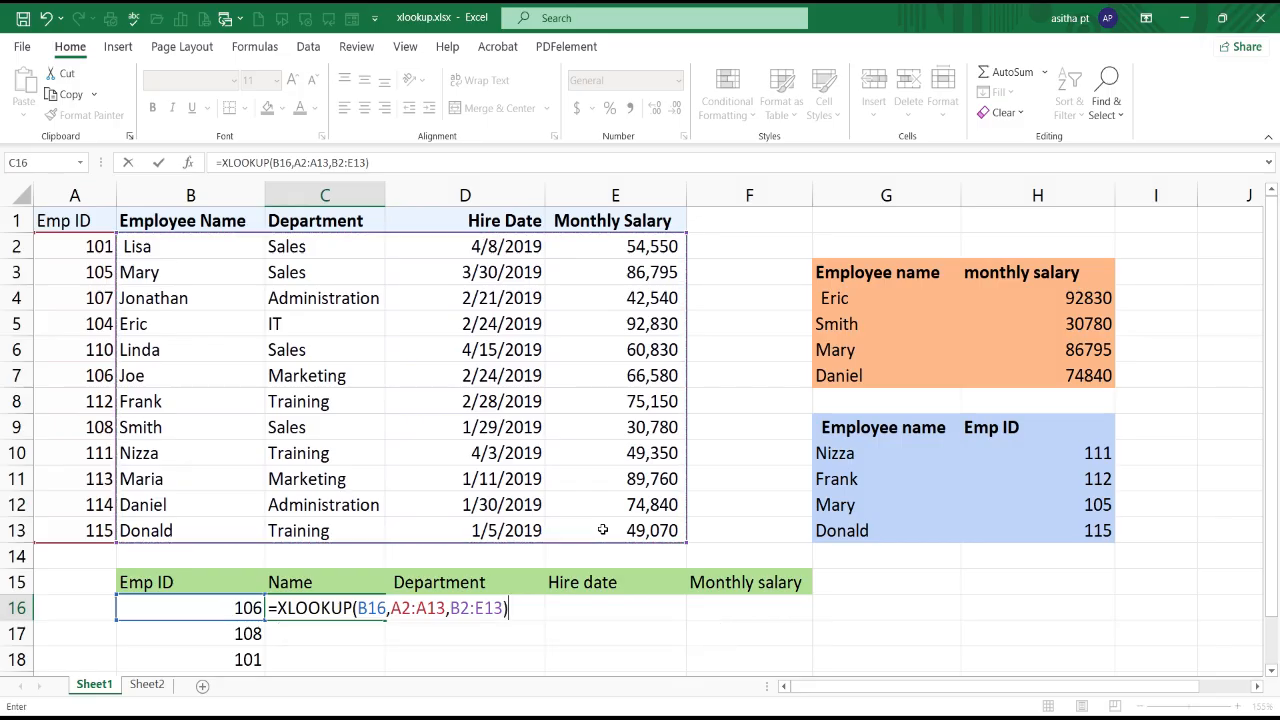
# Step: Make the lookup range A2:A13 absolute in C16's XLOOKUP formula and commit the formula
pyautogui.moveTo(391, 610); pyautogui.dragTo(446, 614)
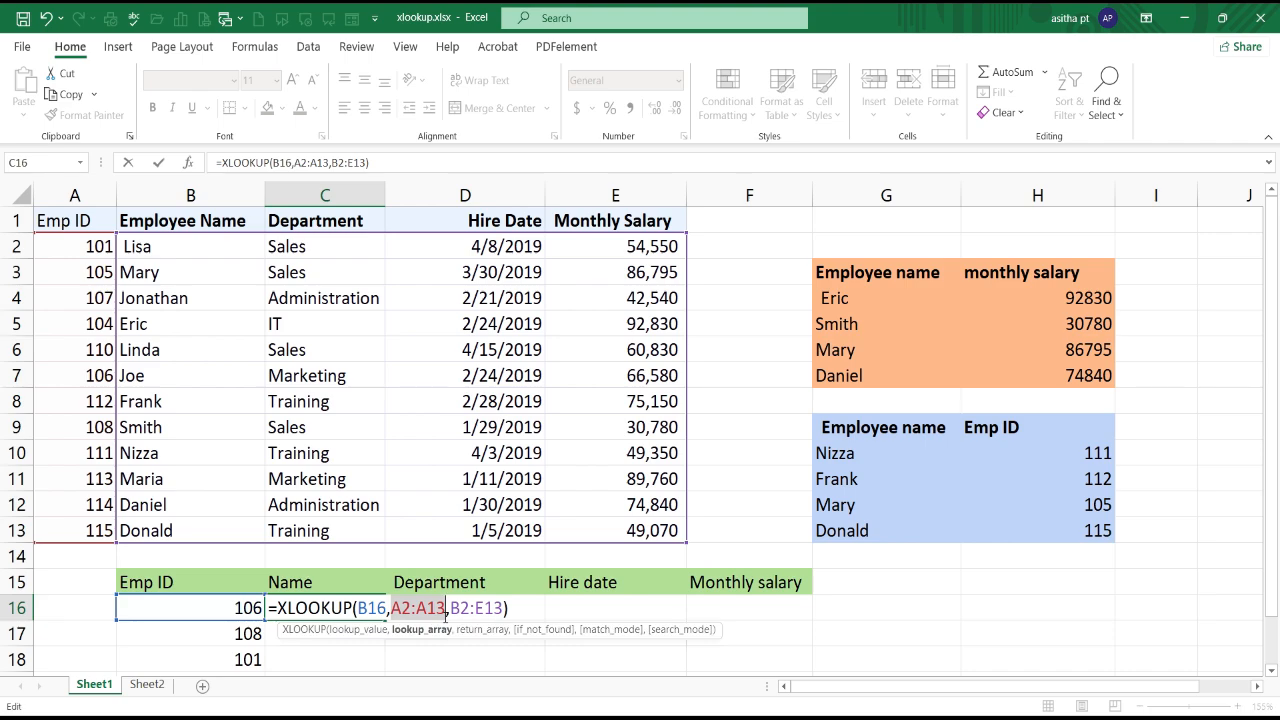
pyautogui.press('F4')
pyautogui.press('Return')
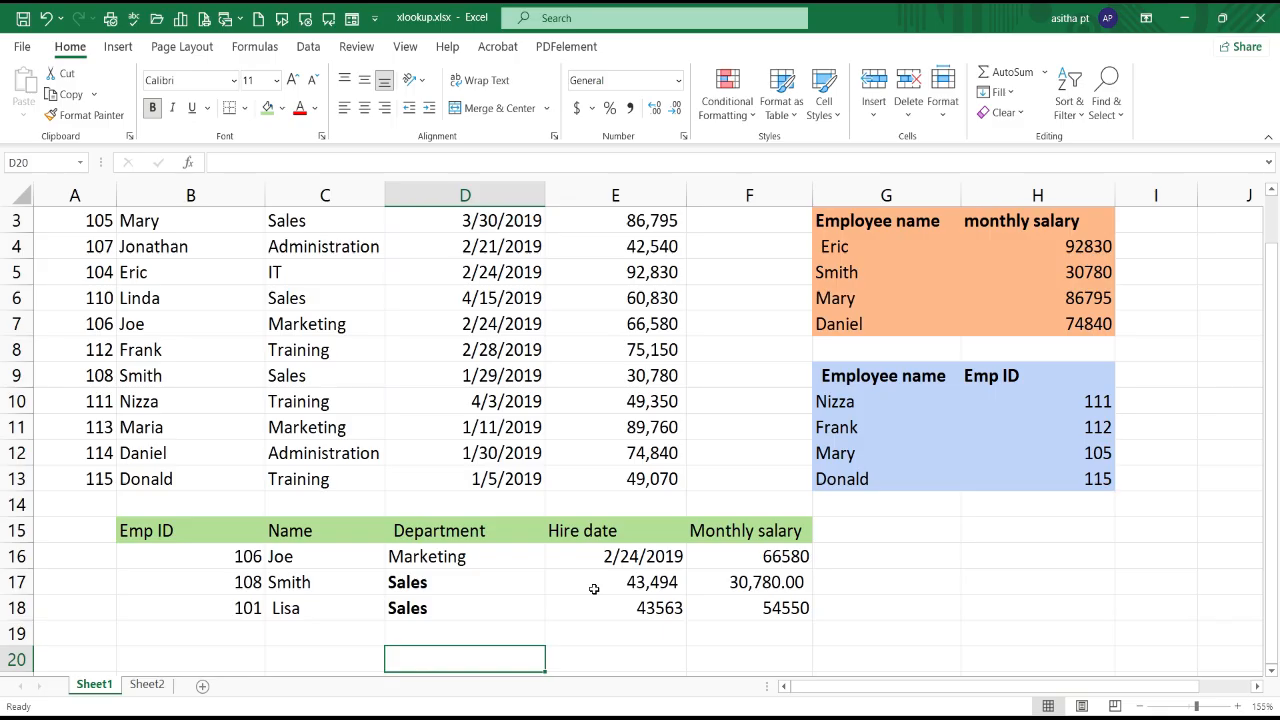
# Step: Format the hire date results in E17:E18 with the *3/14/2012 Date format
pyautogui.moveTo(612, 580); pyautogui.dragTo(651, 596)
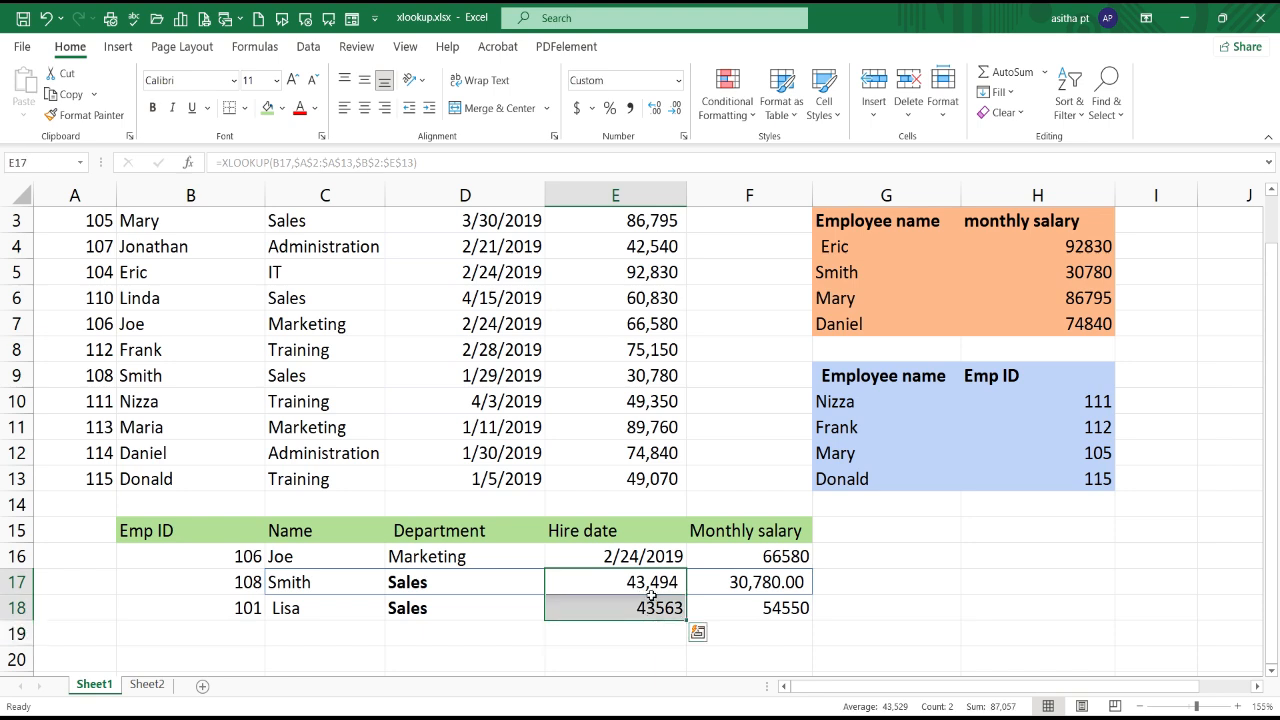
pyautogui.hotkey('ctrl', '1')
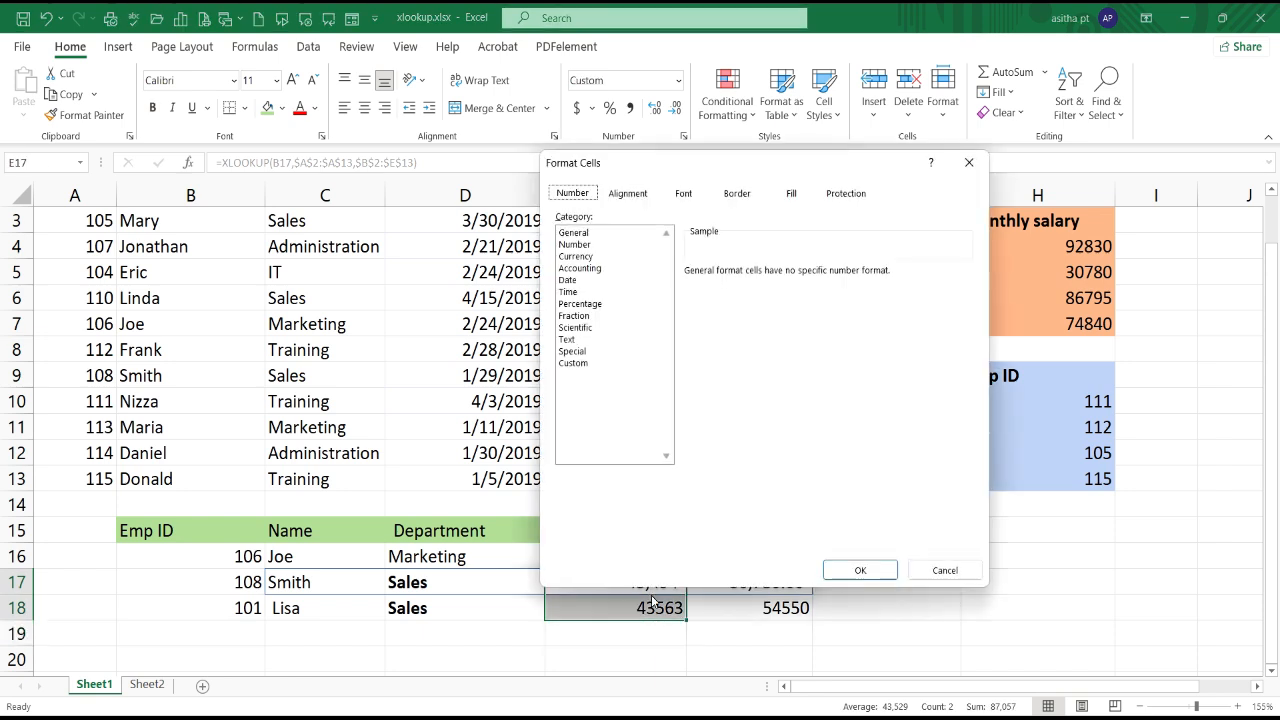
pyautogui.press('Tab')
pyautogui.click(570, 284)
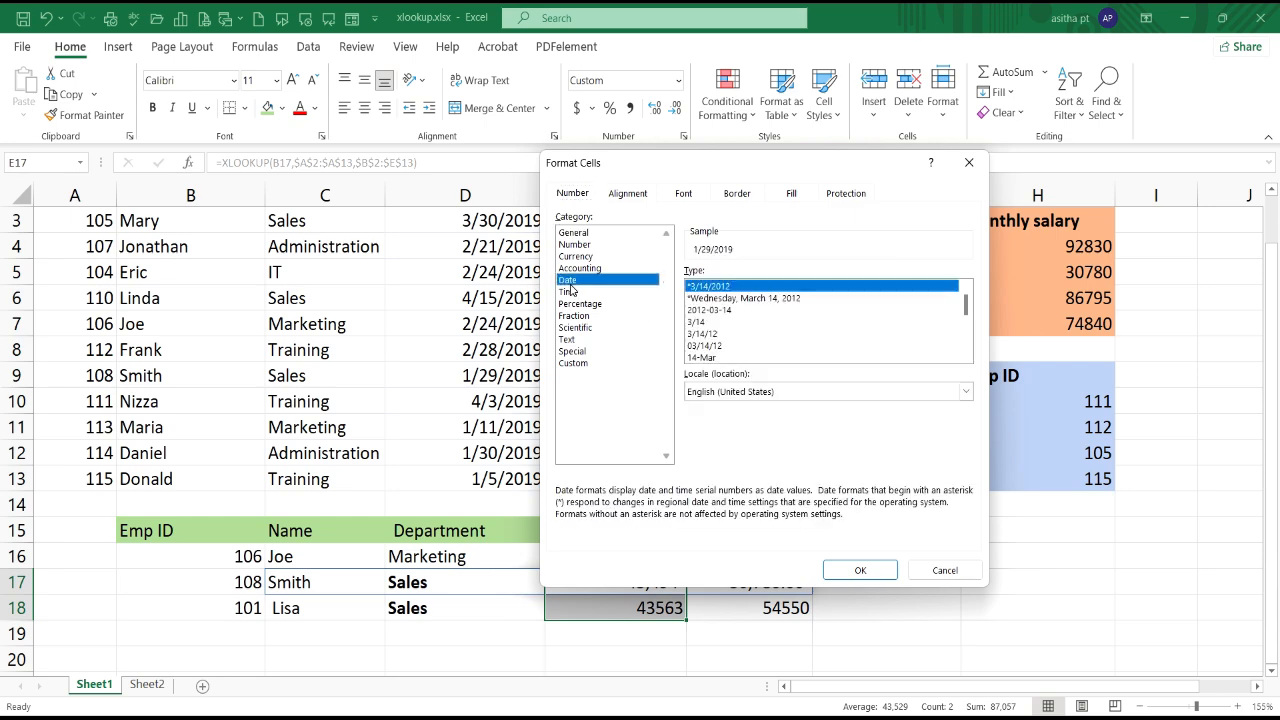
pyautogui.click(859, 571)
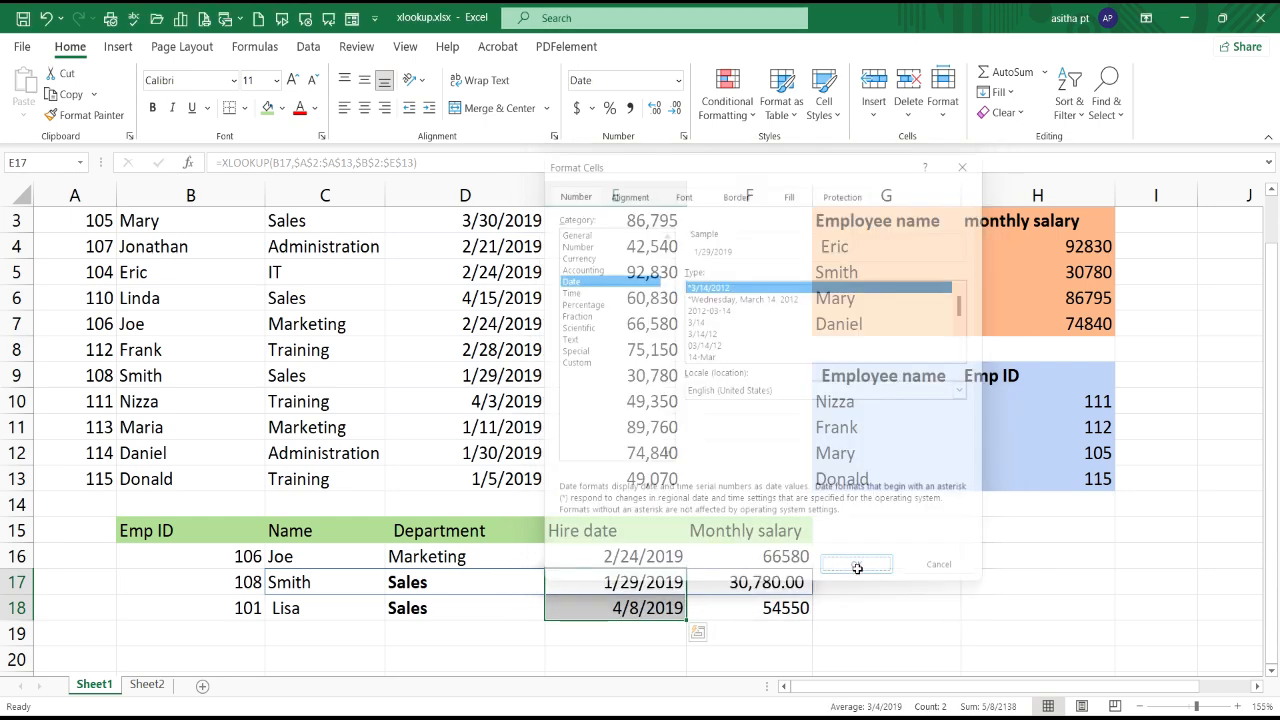
pyautogui.click(925, 600)
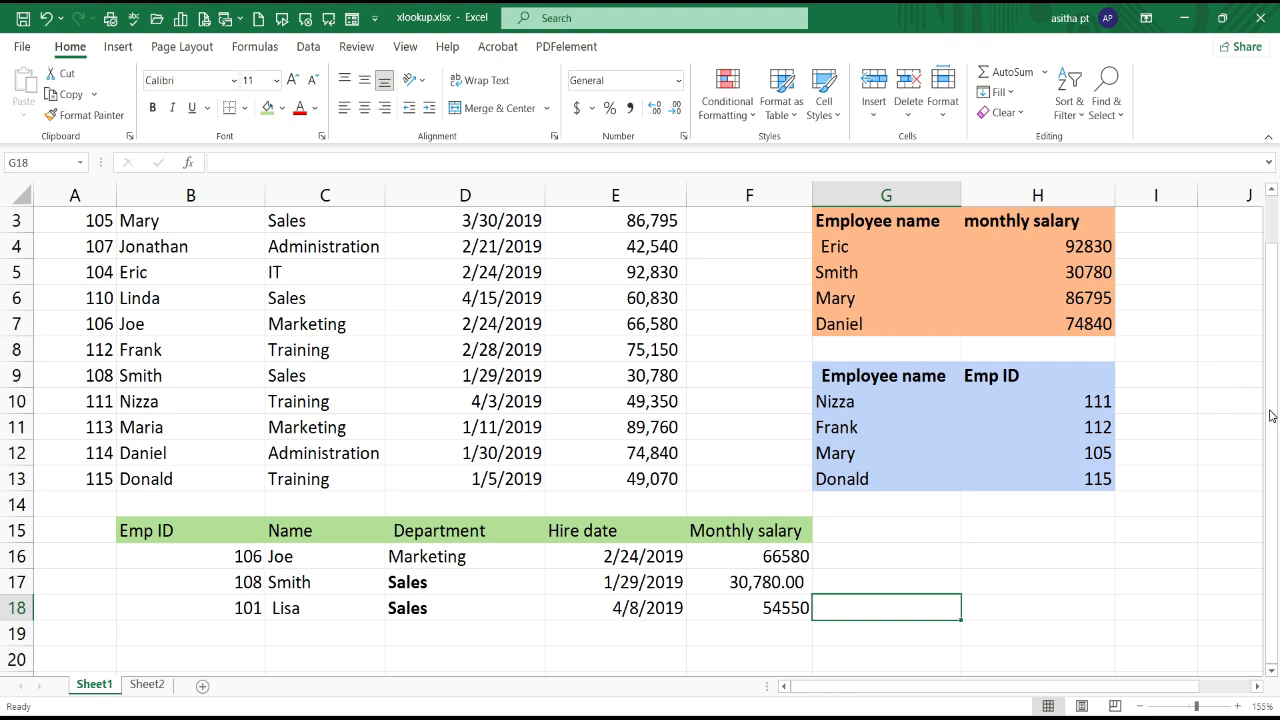
# Step: Review the required and optional XLOOKUP arguments using the first monthly salary formula in H4
pyautogui.scroll(1, 1271, 415)
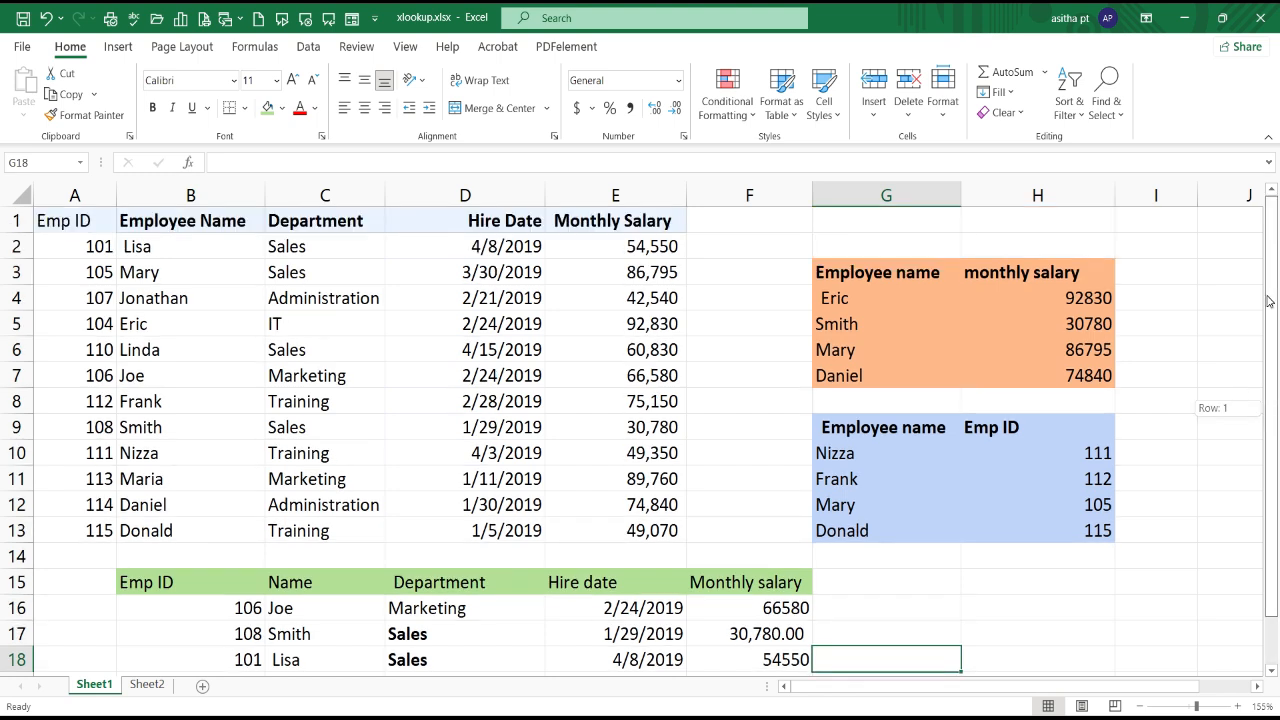
pyautogui.doubleClick(1072, 297)
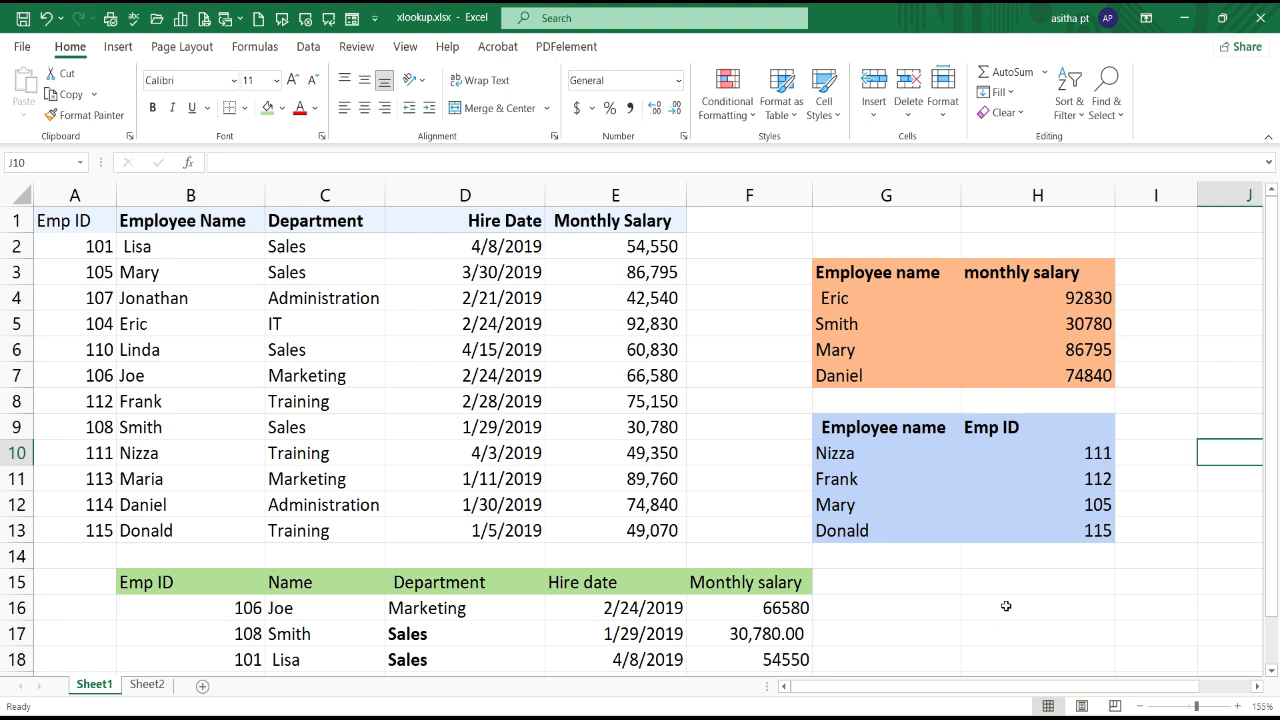
pyautogui.click(1006, 606)
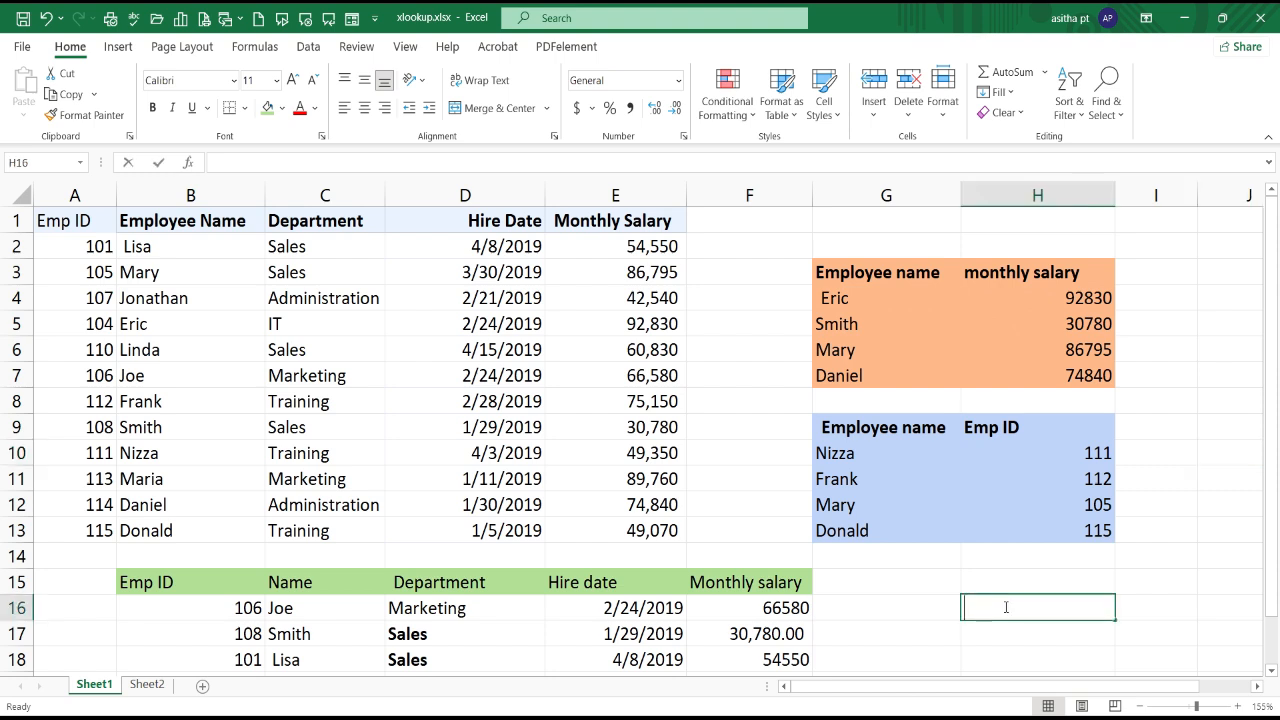
# Step: Begin an XLOOKUP in H16 that finds B16 in A2:A13 and returns from E2:E13, with 0 as the if_not_found argument
pyautogui.doubleClick(1006, 606)
pyautogui.write('=xl')
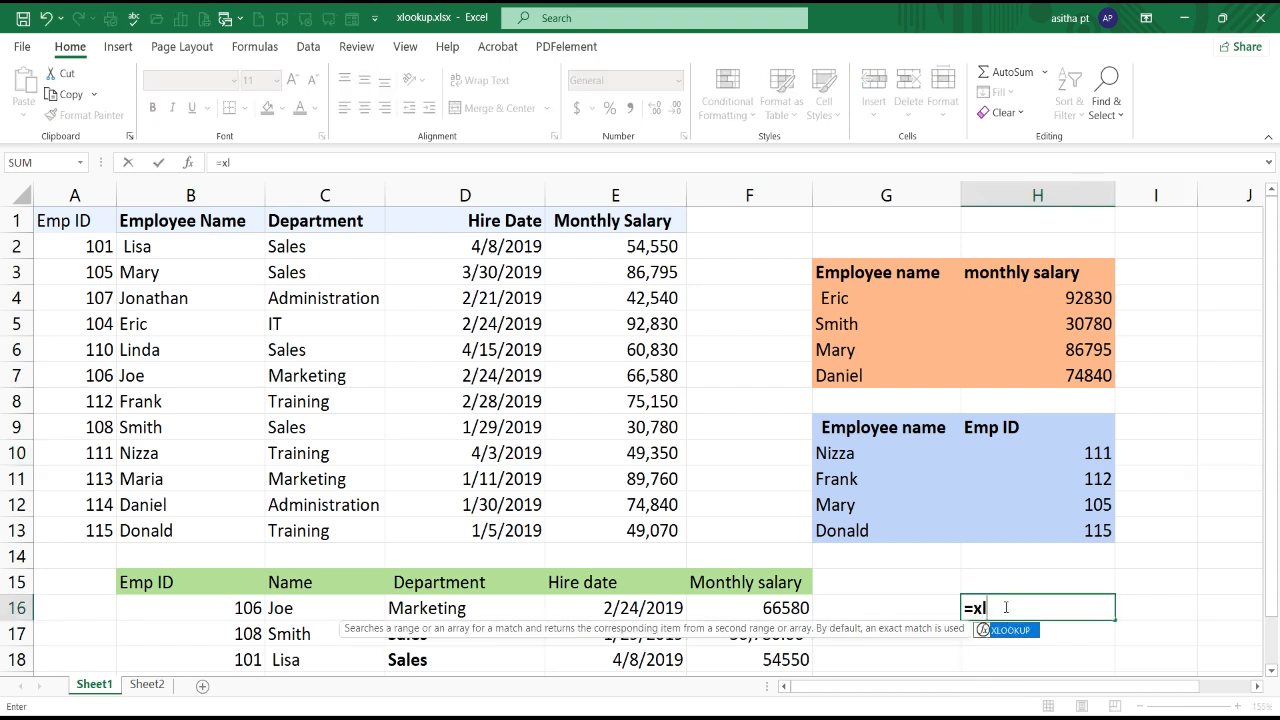
pyautogui.press('Tab')
pyautogui.click(244, 608)
pyautogui.write(',')
pyautogui.moveTo(90, 246); pyautogui.dragTo(95, 530)
pyautogui.write(',')
pyautogui.moveTo(640, 246); pyautogui.dragTo(612, 526)
pyautogui.write(',0,')
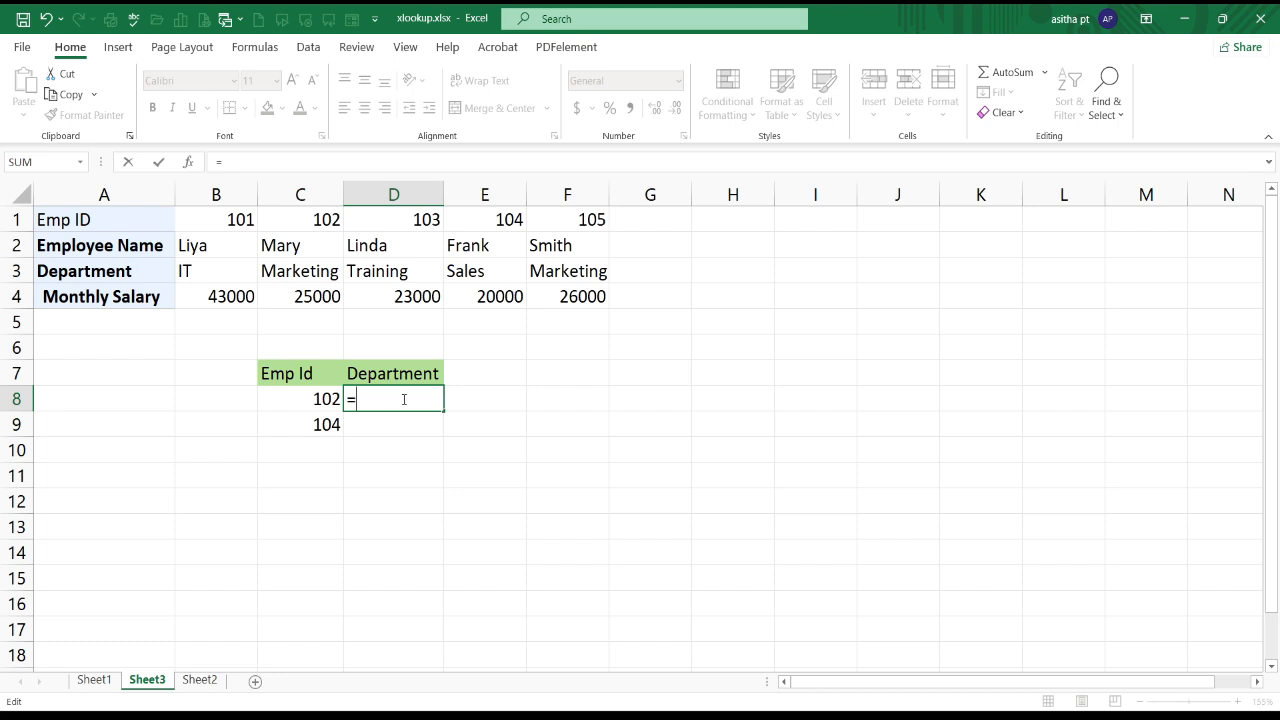
# Step: On Sheet3, write =XLOOKUP(C8,B1:F1,B3:F3) in D8 to return the department for the employee ID
pyautogui.write('xl')
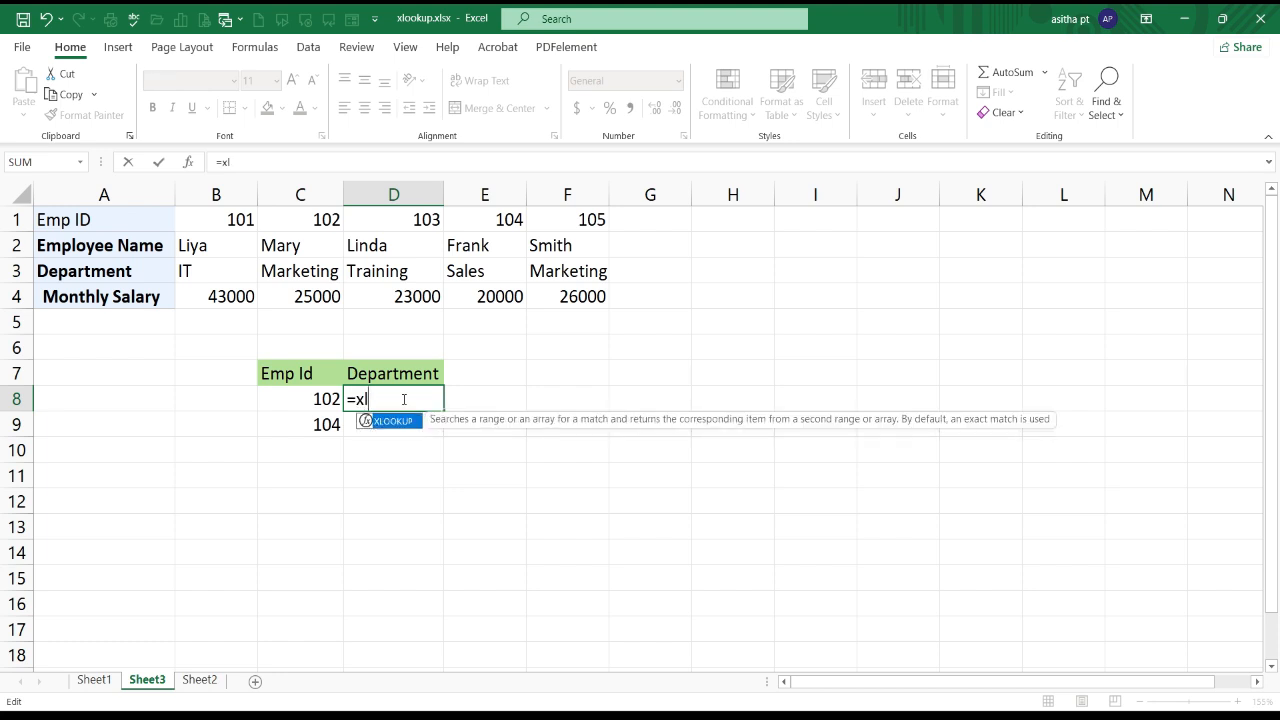
pyautogui.press('Tab')
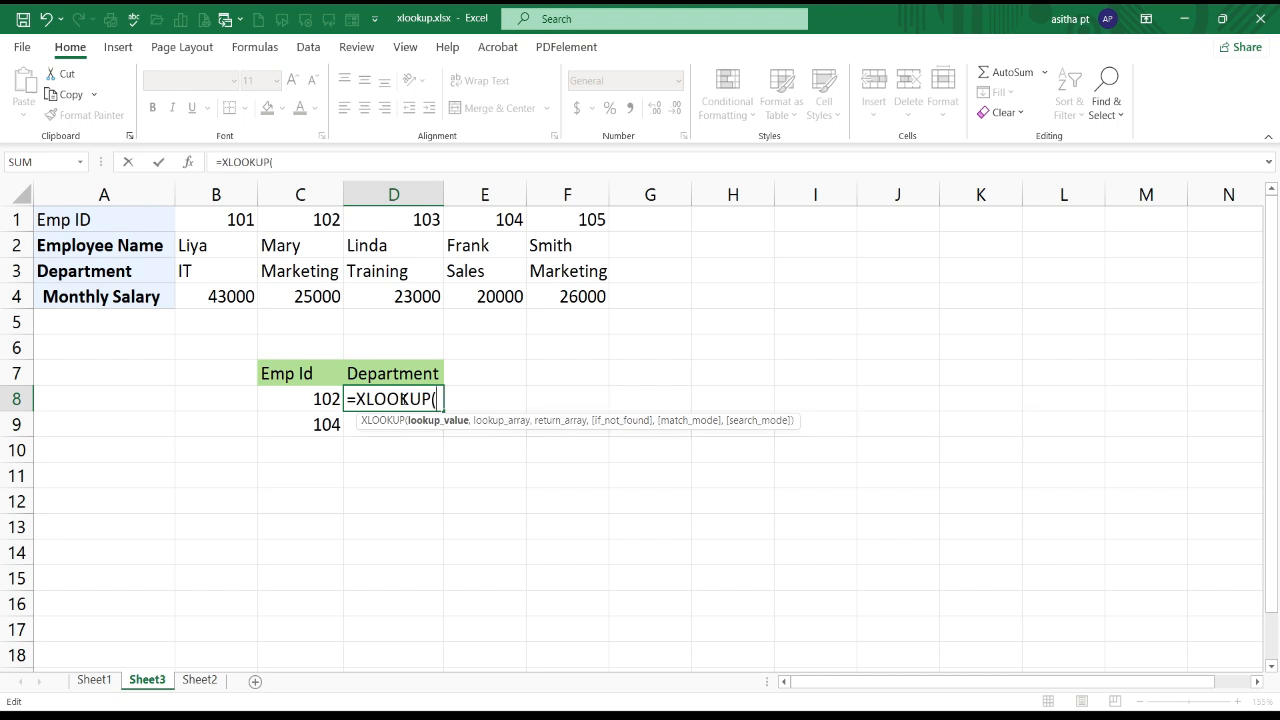
pyautogui.click(318, 399)
pyautogui.write(',')
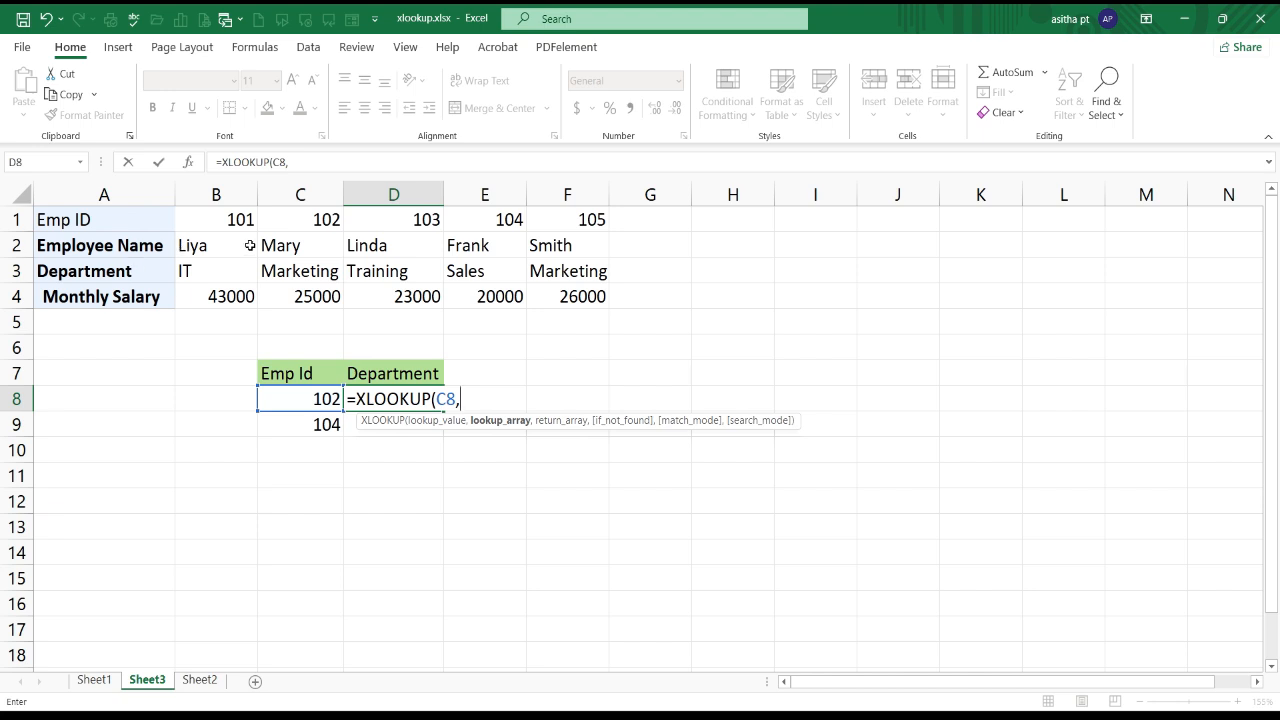
pyautogui.moveTo(222, 219); pyautogui.dragTo(571, 227)
pyautogui.write(',')
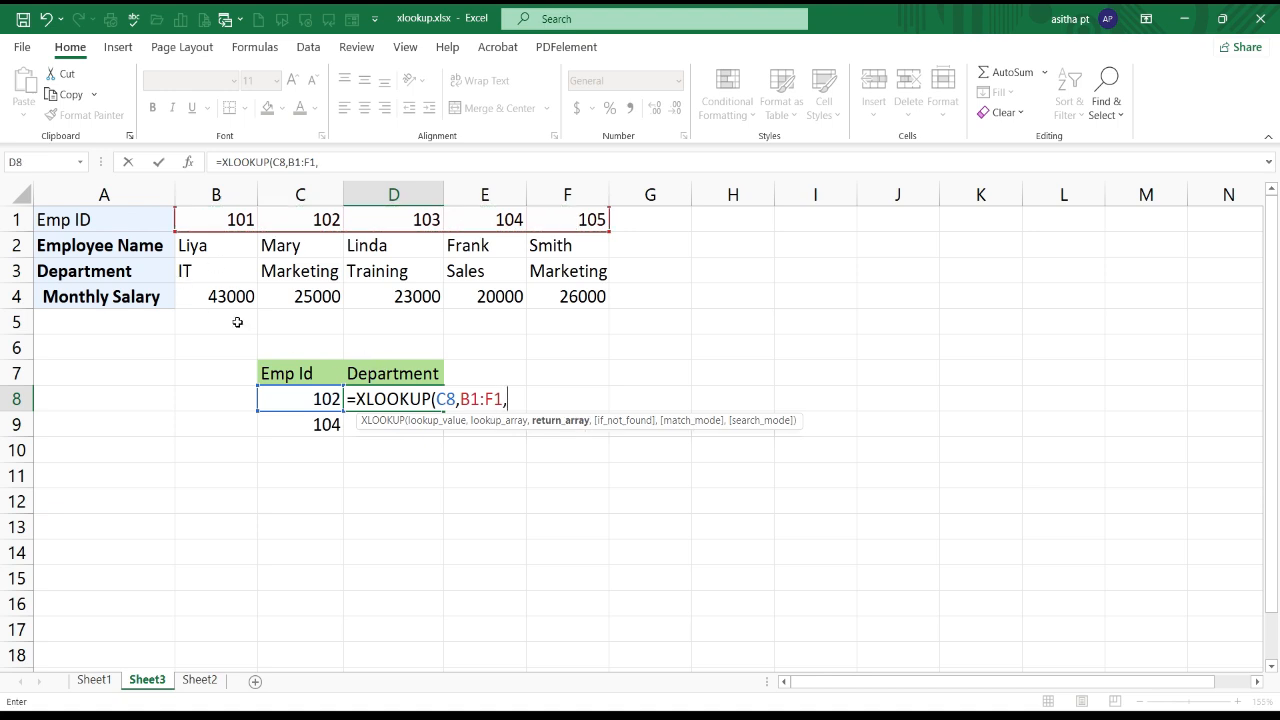
pyautogui.moveTo(185, 270); pyautogui.dragTo(580, 273)
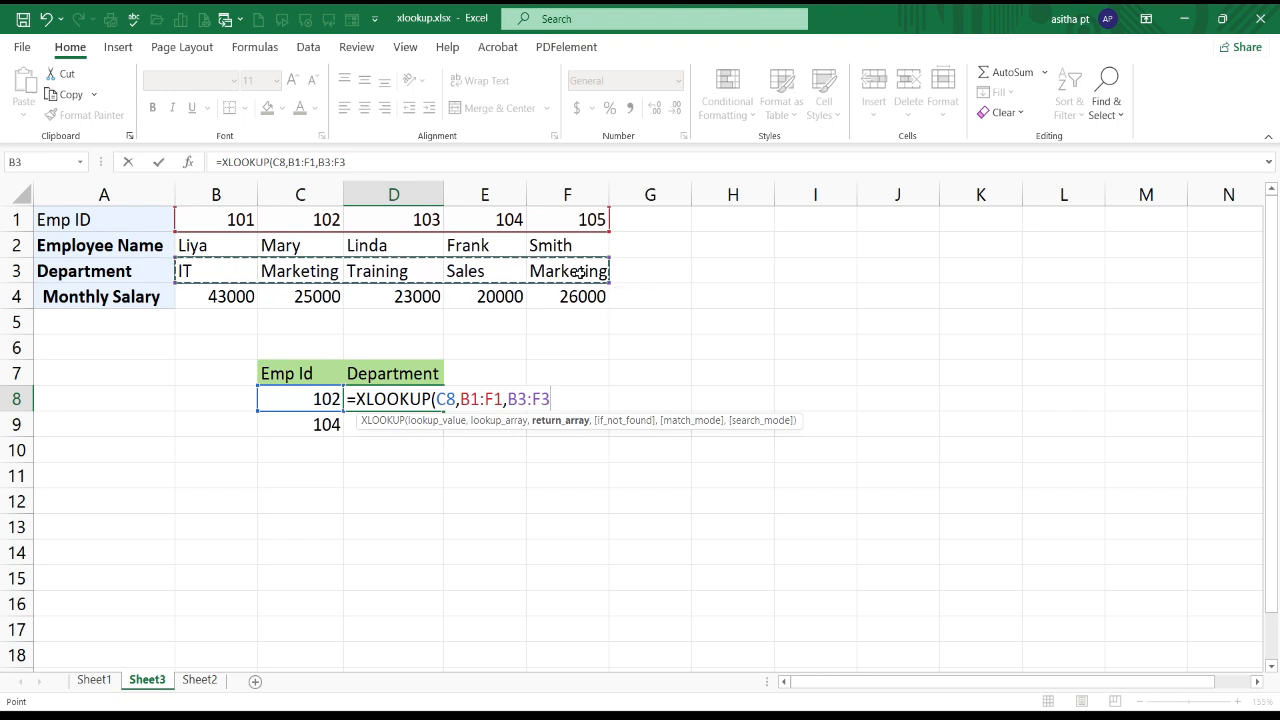
pyautogui.write(')')
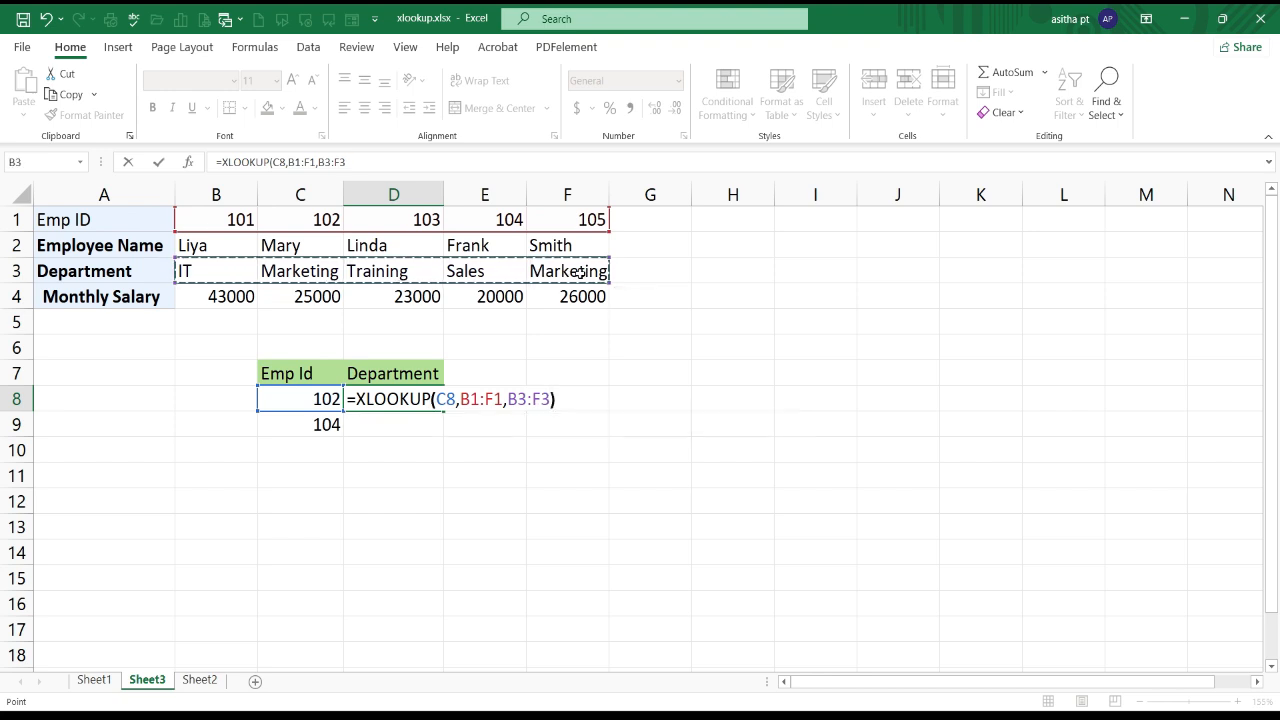
pyautogui.press('Return')
# Step: Change the lookup and return ranges in D8's formula to the absolute references $B$1:$F$1 and $B$3:$F$3
pyautogui.press('Up')
pyautogui.press('F2')
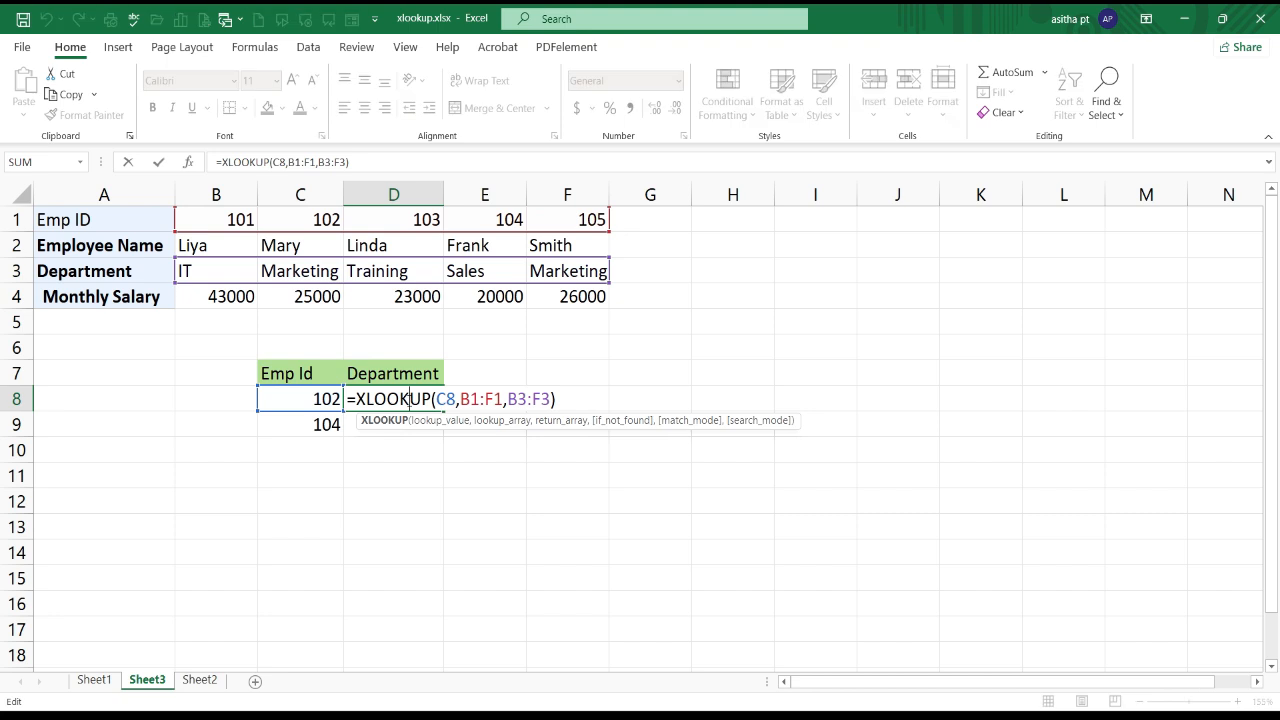
pyautogui.moveTo(461, 399); pyautogui.dragTo(588, 403)
pyautogui.press('F4')
pyautogui.press('F4')
pyautogui.press('Return')
# Step: Copy the Department formula from D8 down to D9
pyautogui.click(421, 401)
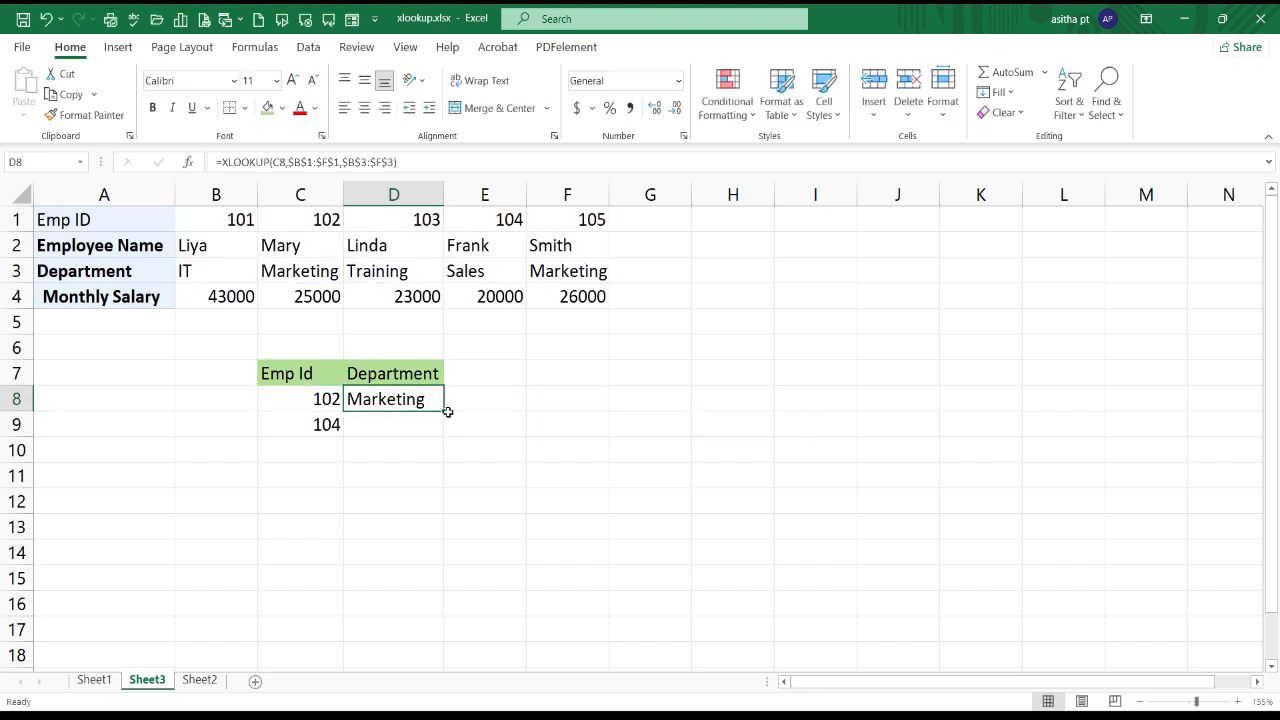
pyautogui.doubleClick(444, 412)
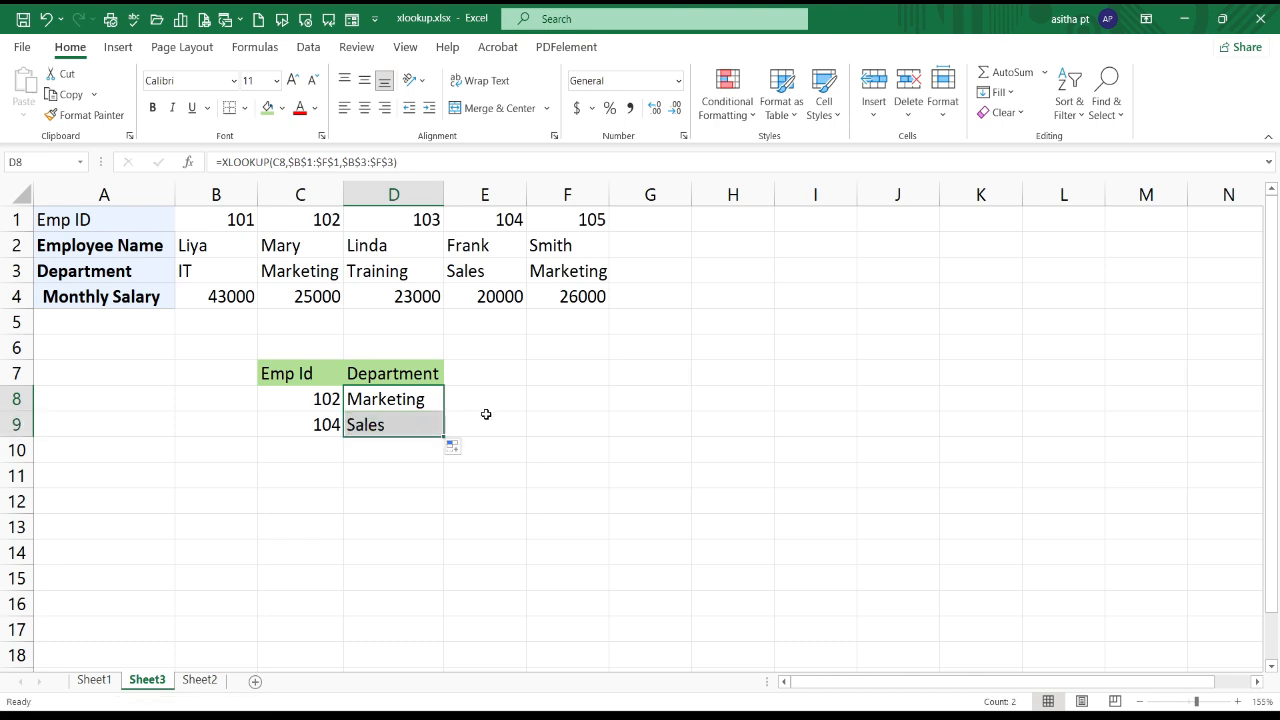
pyautogui.click(485, 414)
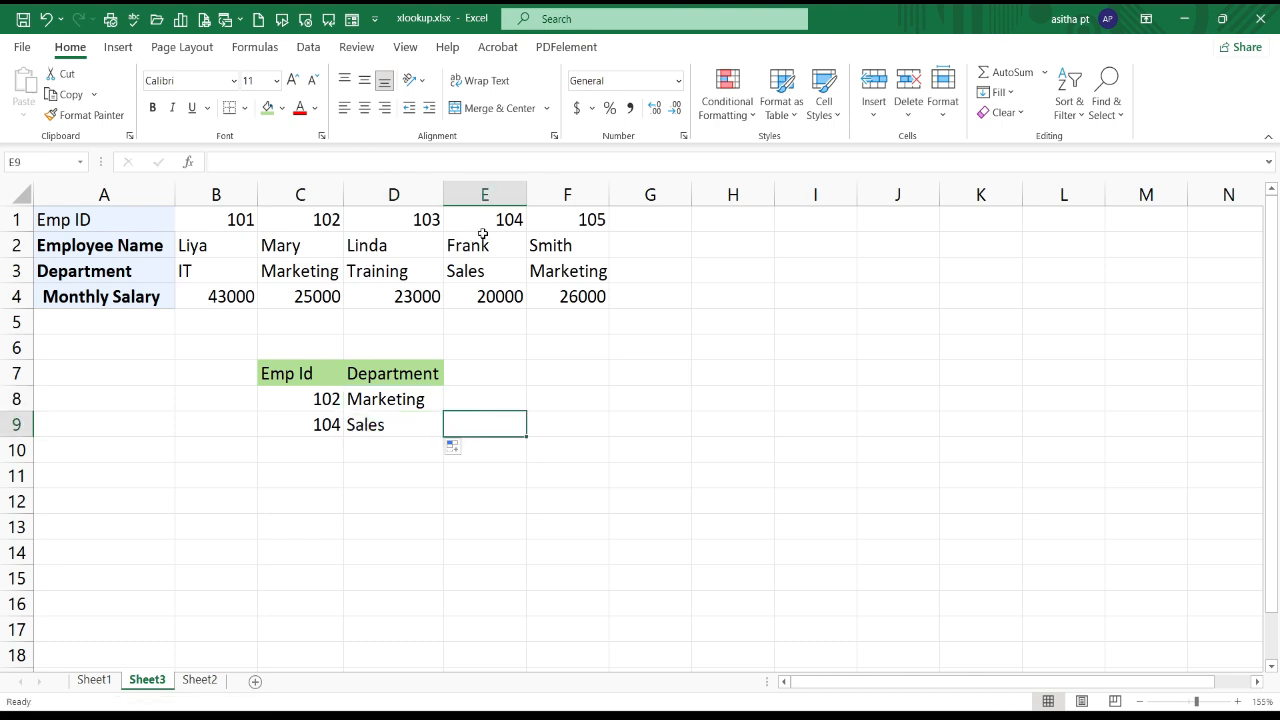
pyautogui.click(435, 498)
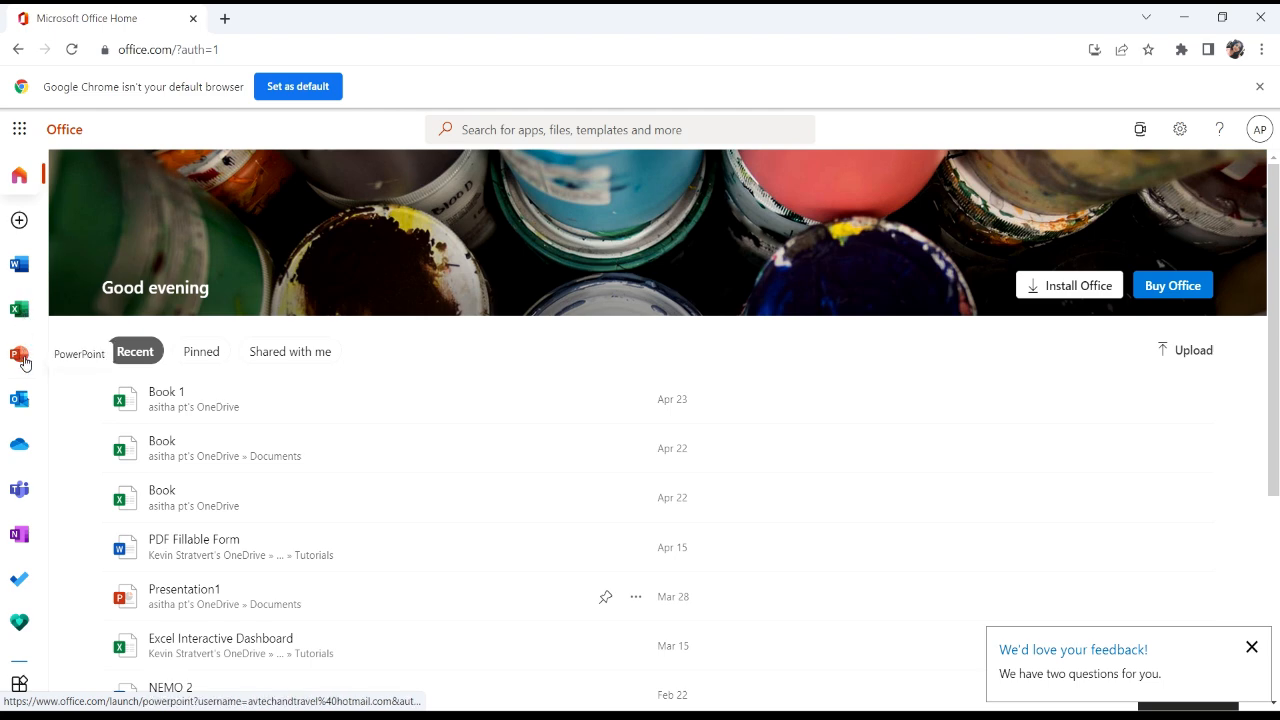
# Step: In Excel for the web, create a new blank workbook and start an XLOOKUP formula in cell D4
pyautogui.click(20, 312)
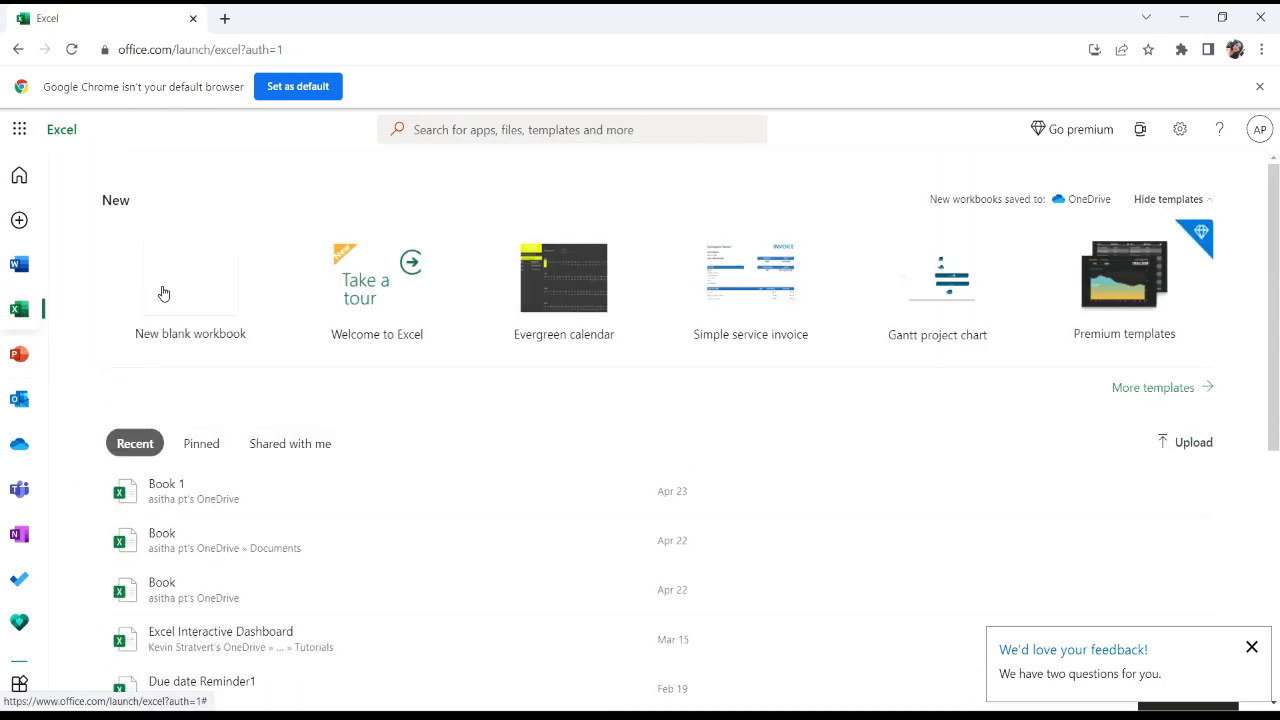
pyautogui.click(171, 289)
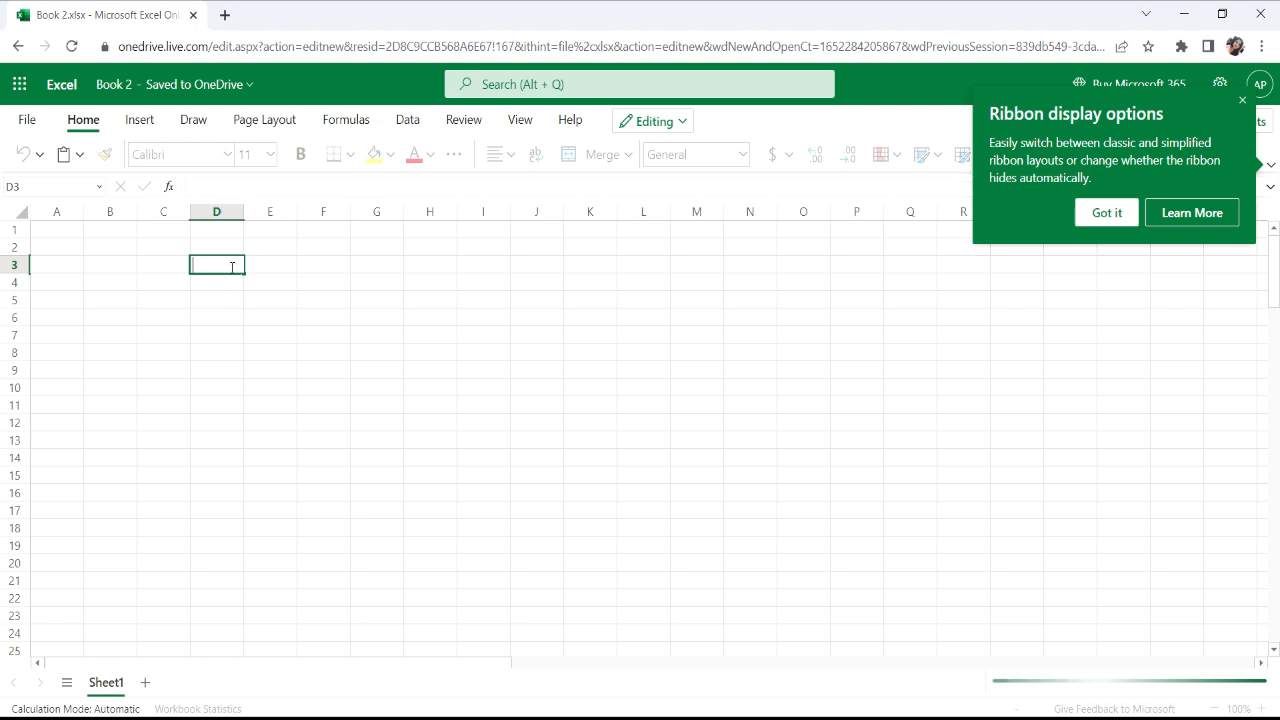
pyautogui.click(230, 267)
pyautogui.write('=')
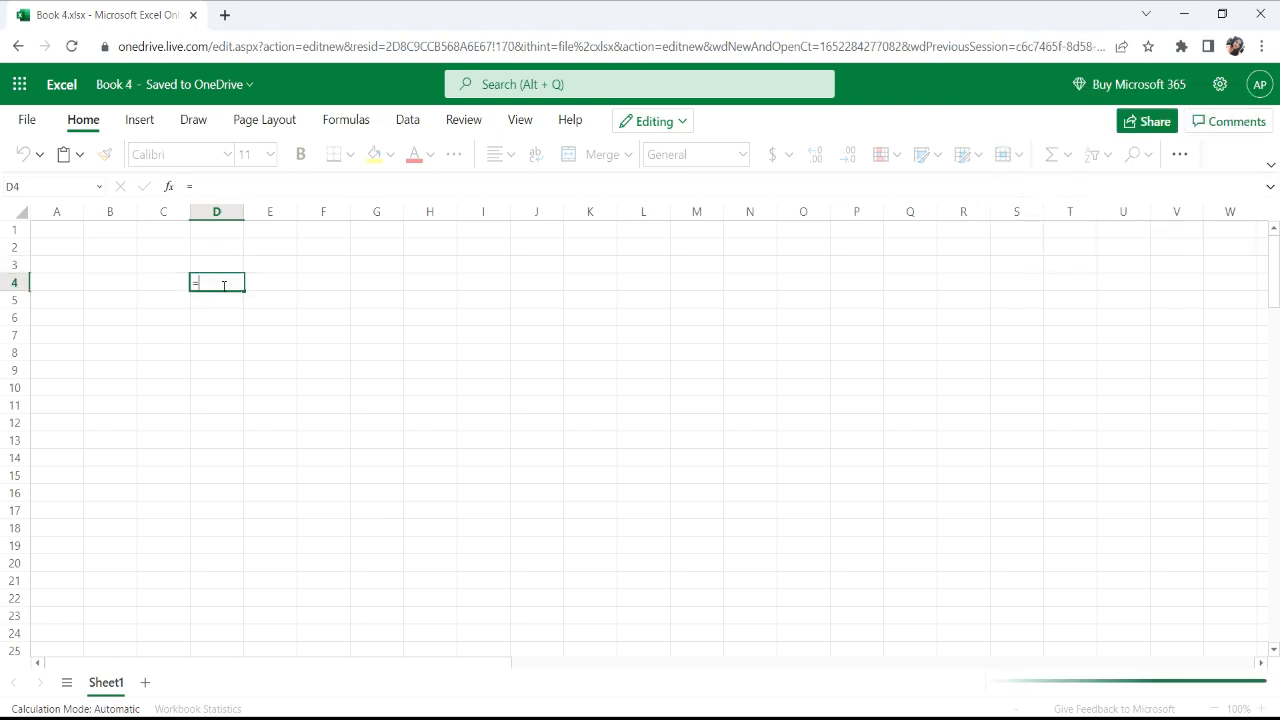
pyautogui.write('xl')
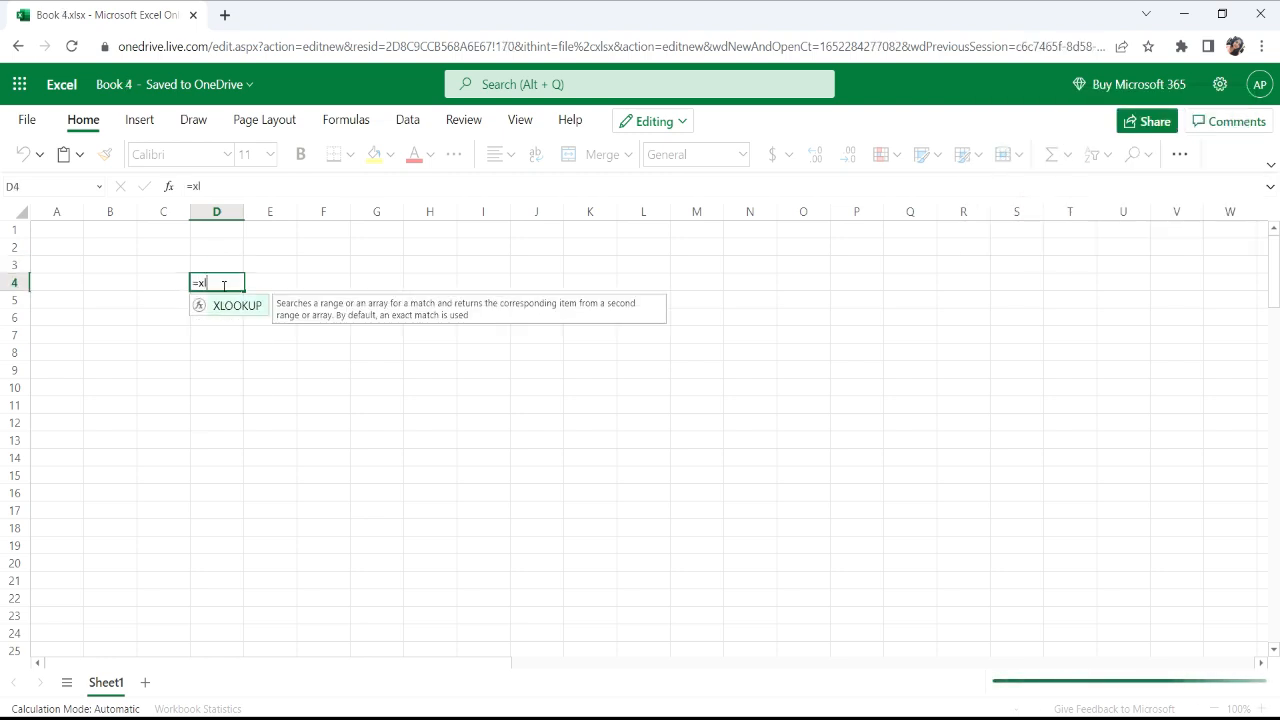
pyautogui.press('Tab')
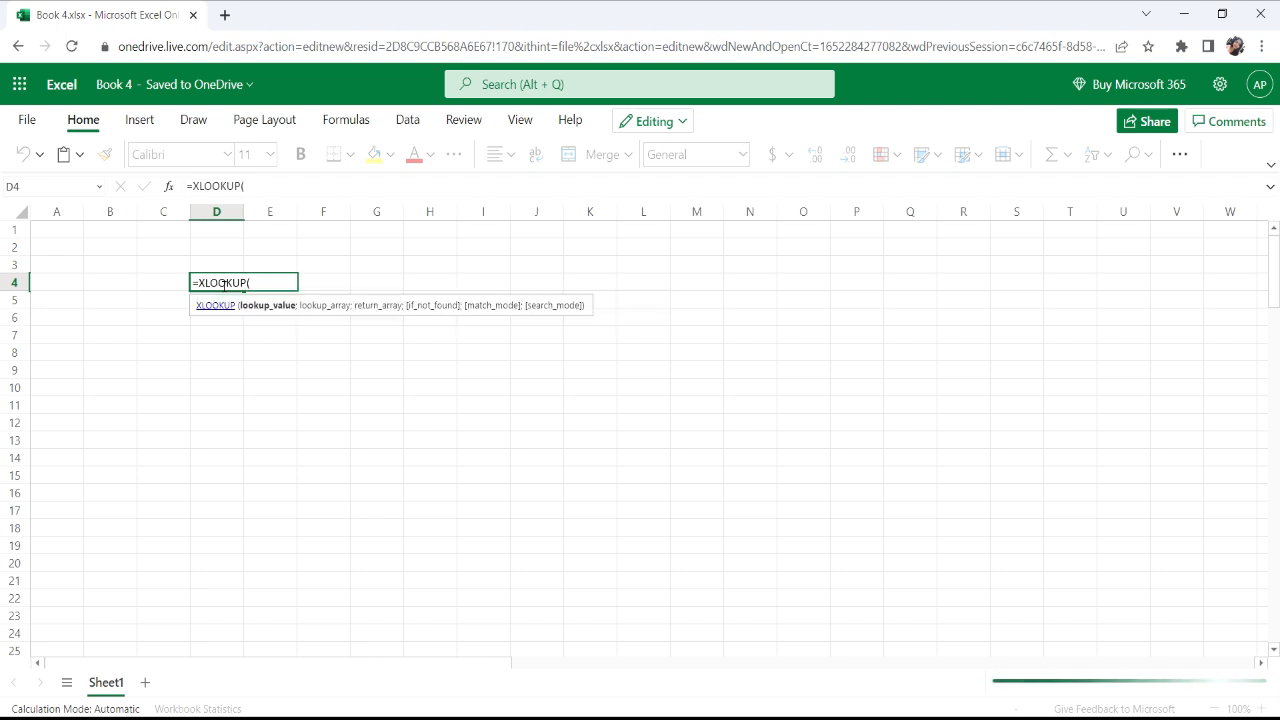